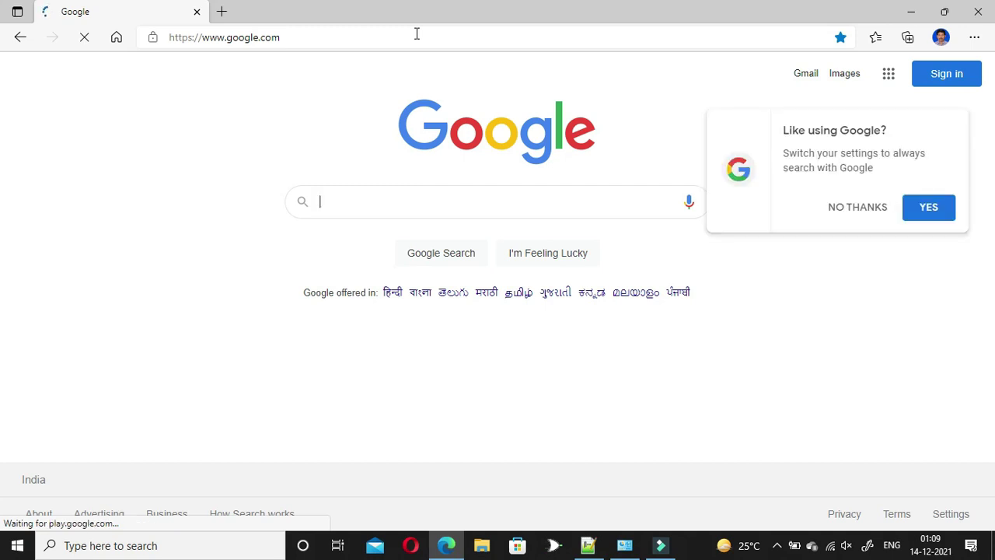
- Dismiss the "Like using Google?" prompt and search Google for "python 3.9 download"
left_click(840, 208)
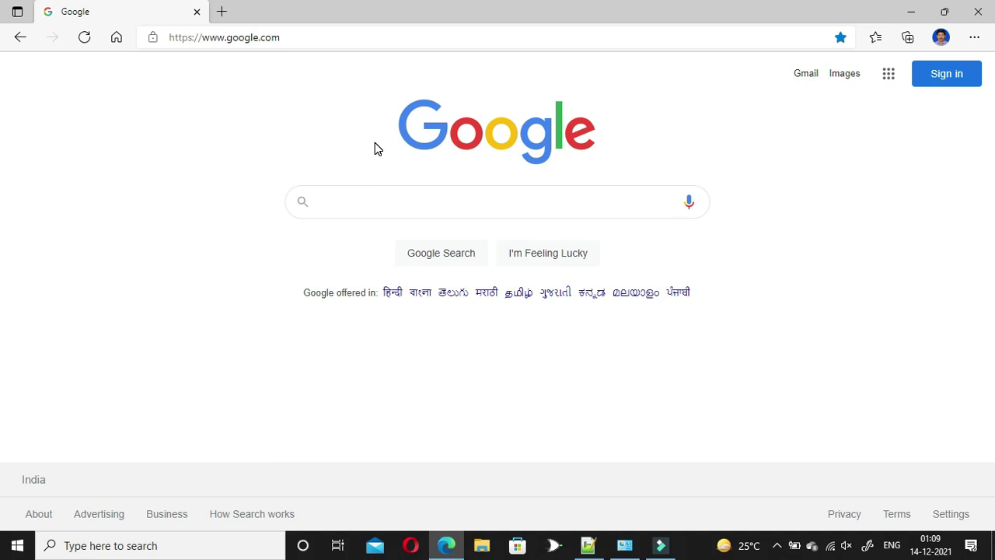
left_click(370, 194)
type("pyt")
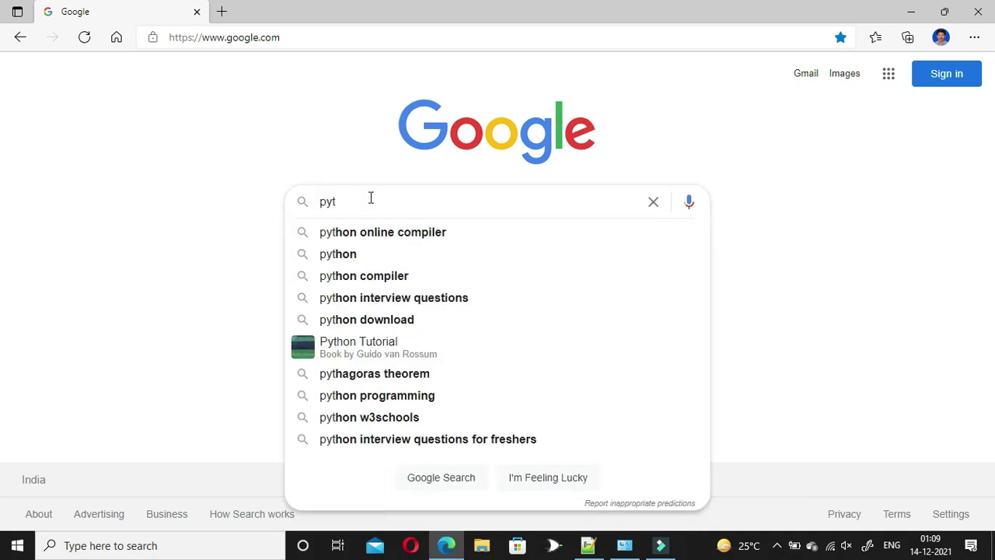
type("hon 3")
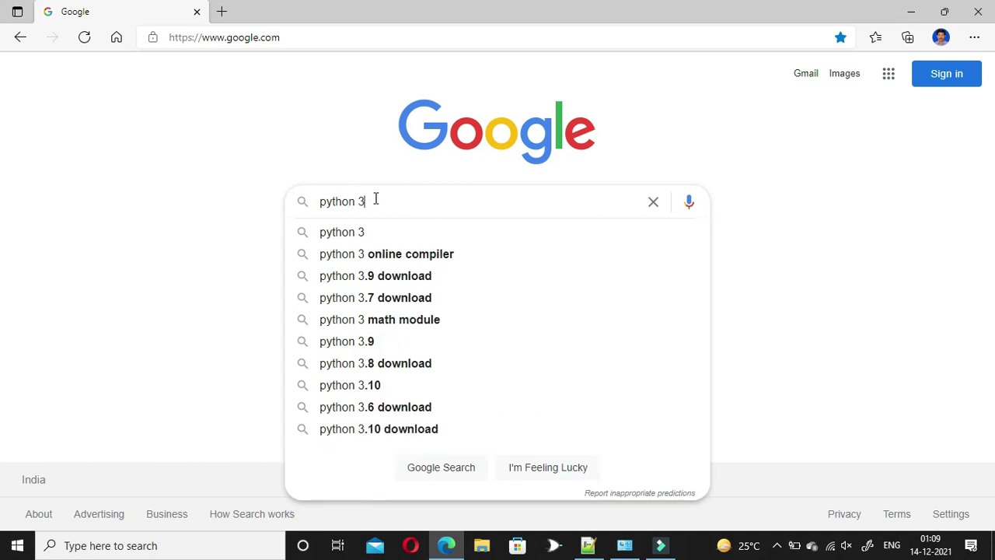
left_click(411, 276)
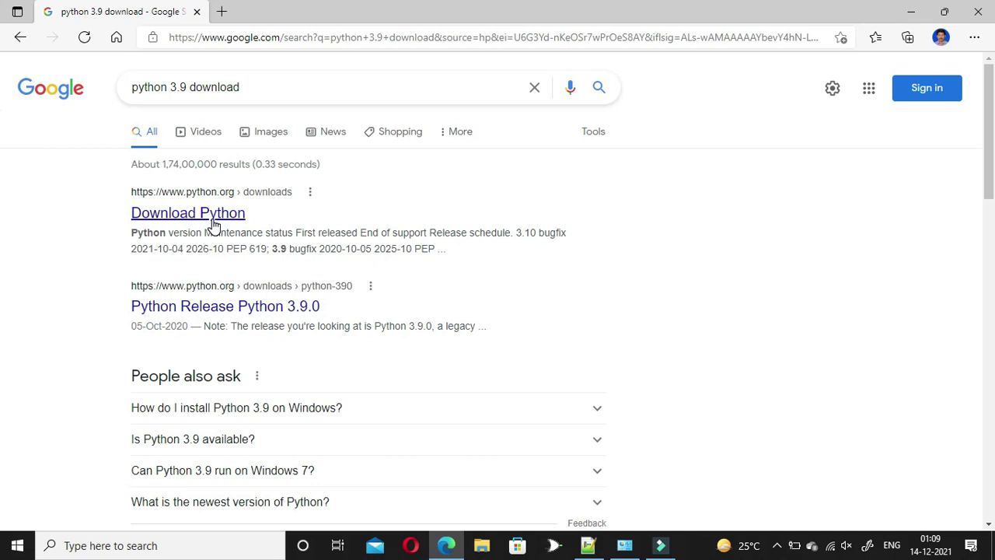
- Look through the Python 3.9.0 release page from the search results and leave it again
left_click(225, 308)
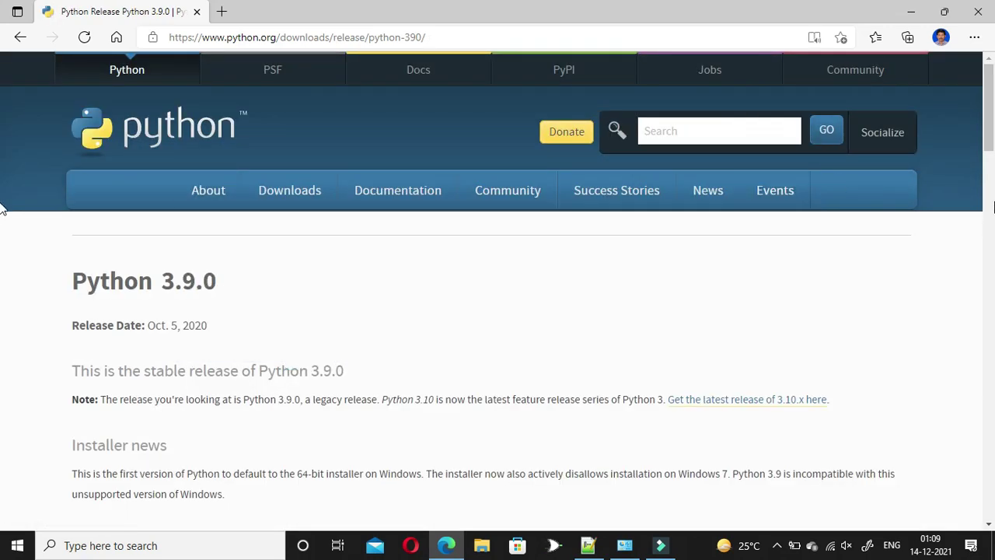
left_click_drag(989, 140, 990, 204)
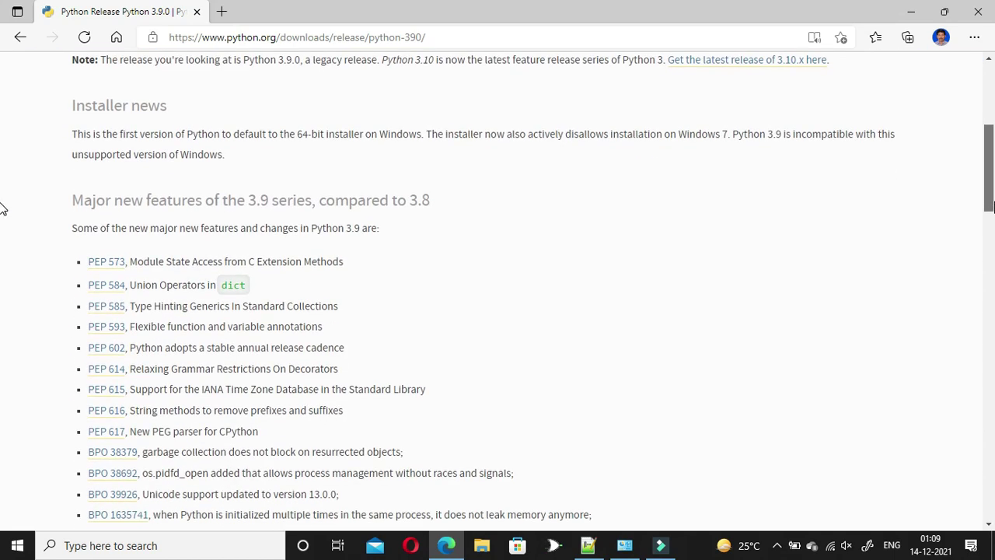
key("alt+Left")
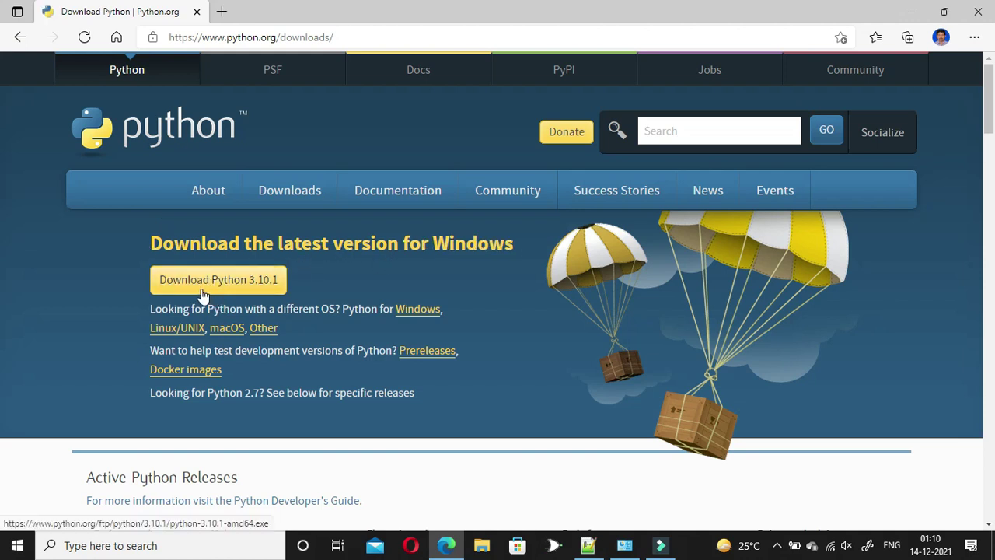
- Download the Python 3.10.1 Windows installer from the python.org downloads page and launch it
left_click(260, 292)
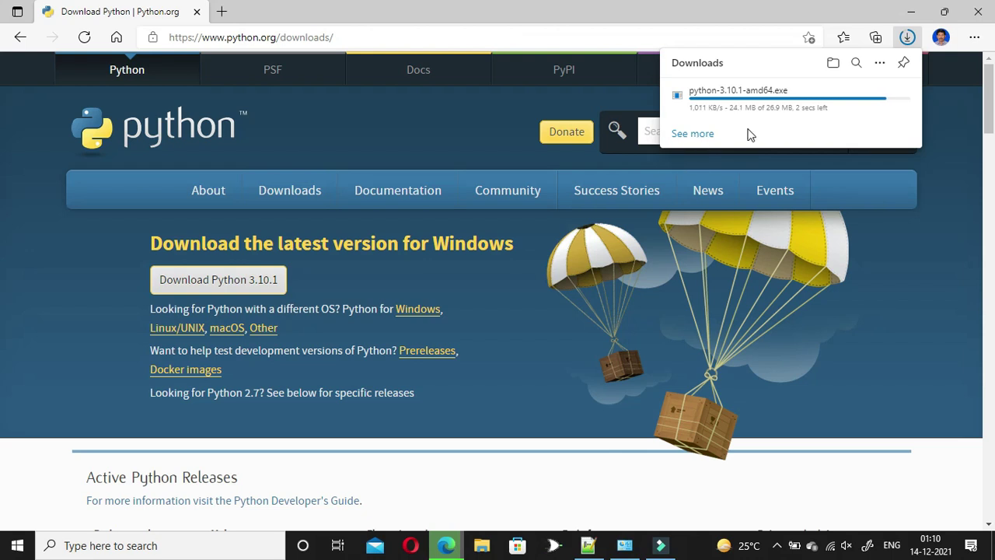
mouse_move(761, 111)
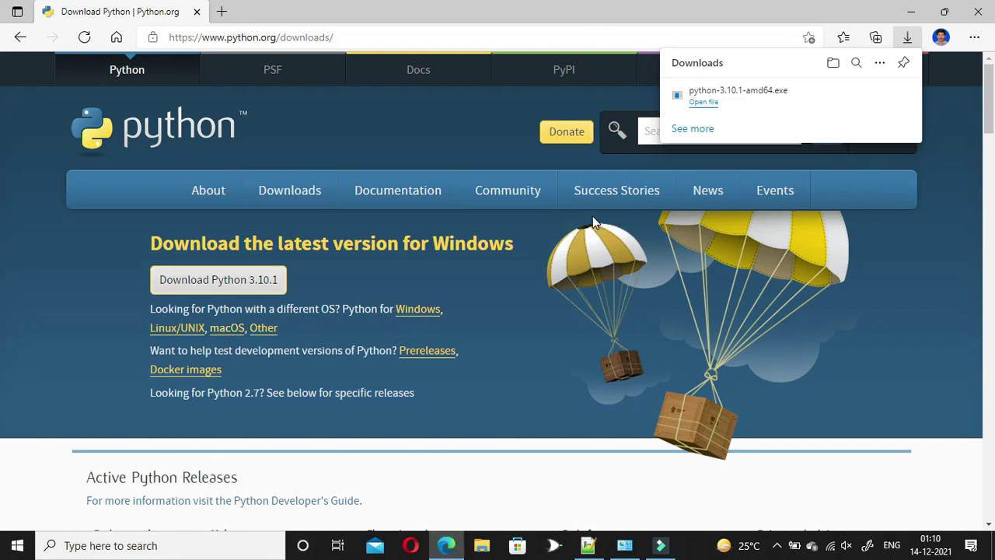
left_click(709, 112)
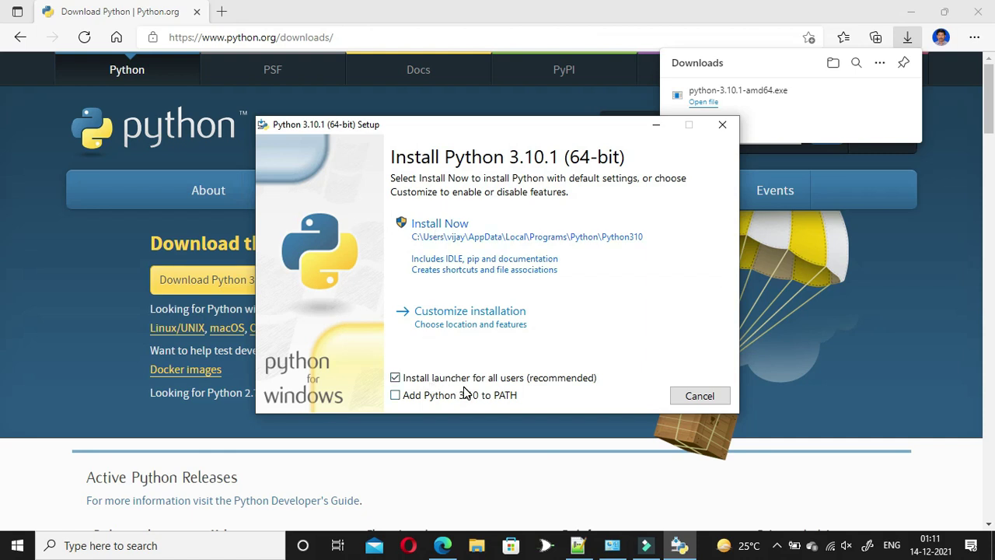
- Enable adding Python 3.10 to PATH, install Python 3.10.1 with the default settings, and close the finished setup
left_click(396, 402)
left_click(450, 225)
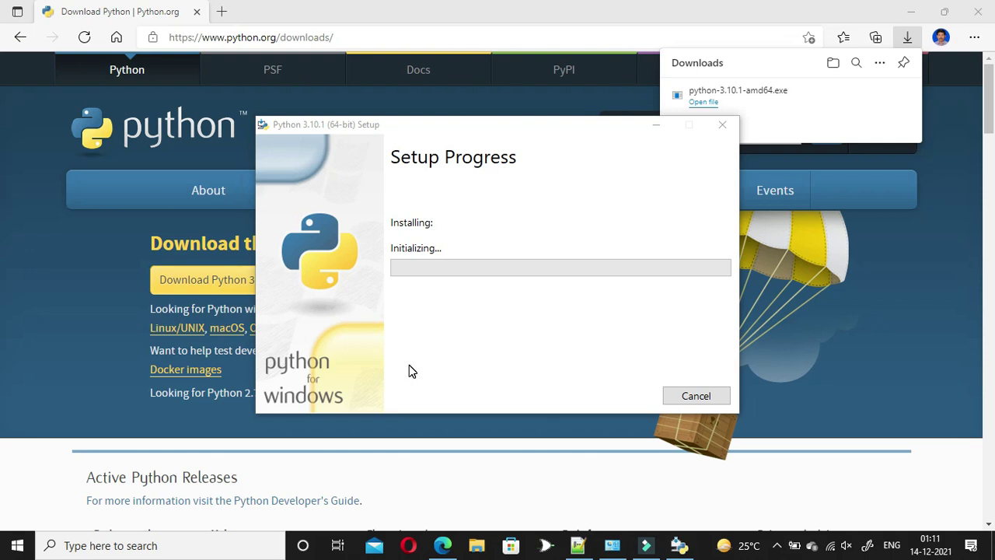
scroll(435, 374, "down", 3)
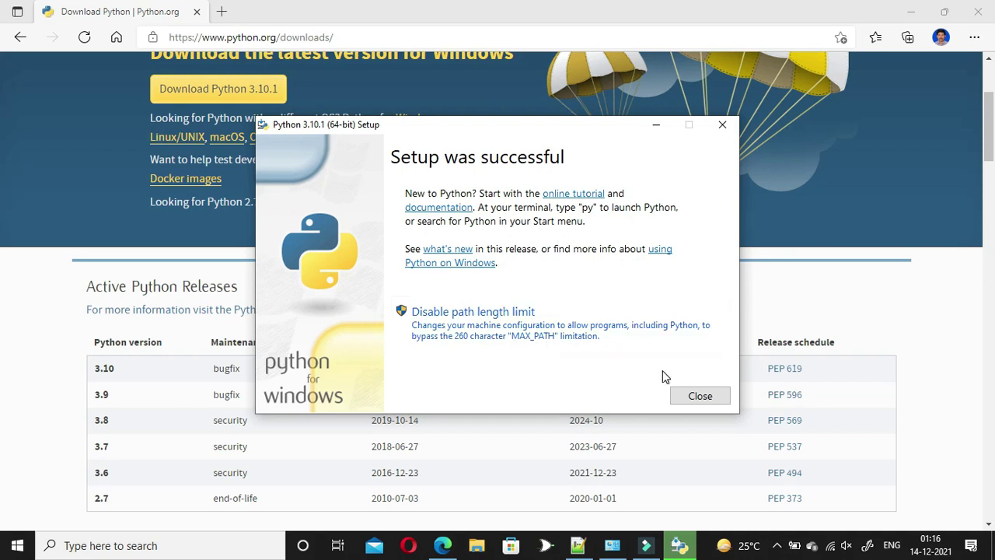
left_click(700, 396)
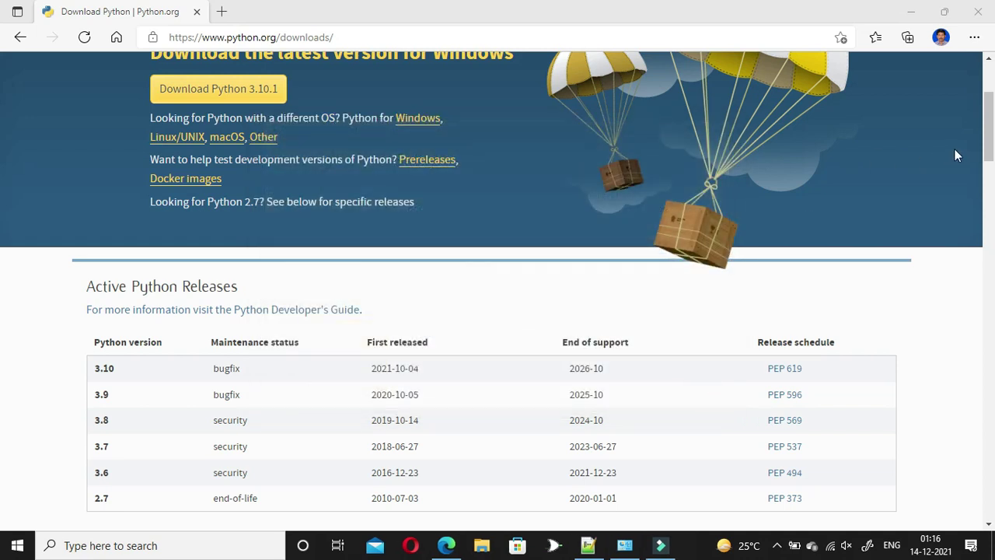
- Switch to File Explorer in a maximized window and browse the Program Files folder on the C: drive
mouse_move(990, 144)
left_mouse_down()
mouse_move(991, 99)
mouse_move(990, 125)
left_mouse_up()
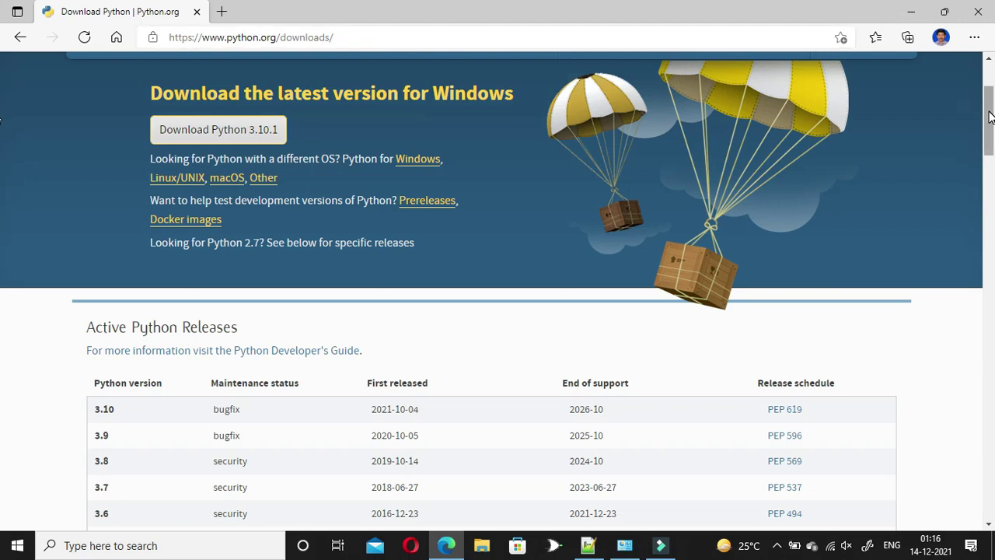
left_click_drag(990, 116, 990, 91)
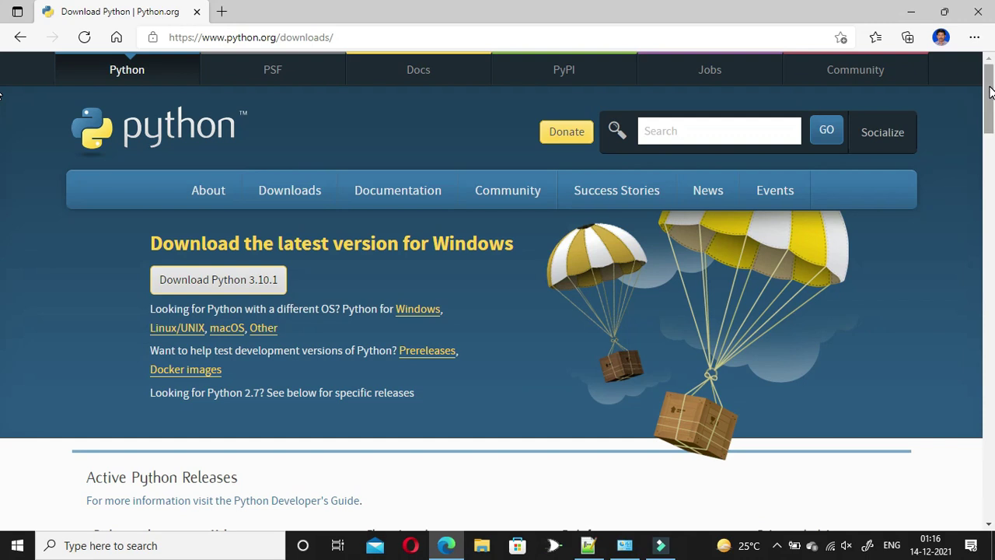
left_click(481, 547)
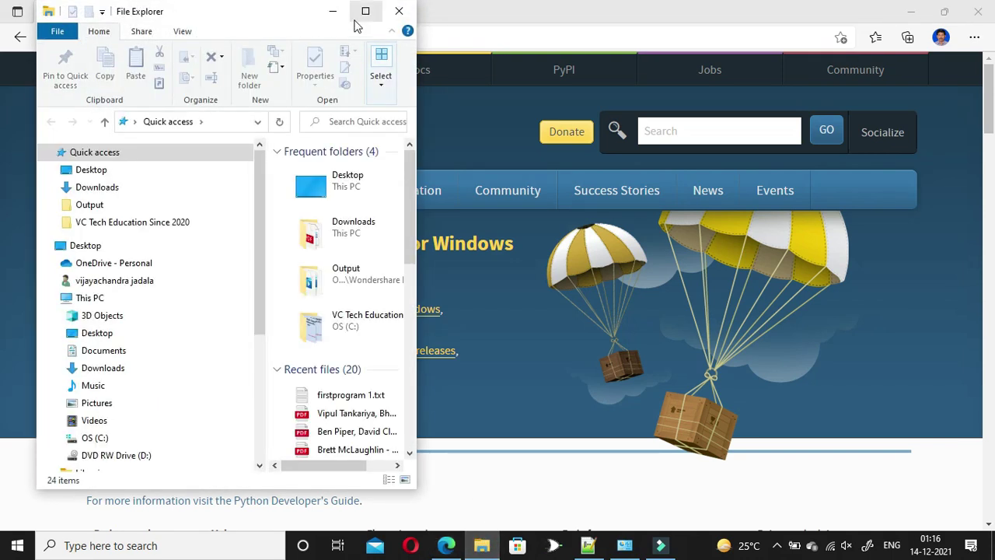
left_click(369, 14)
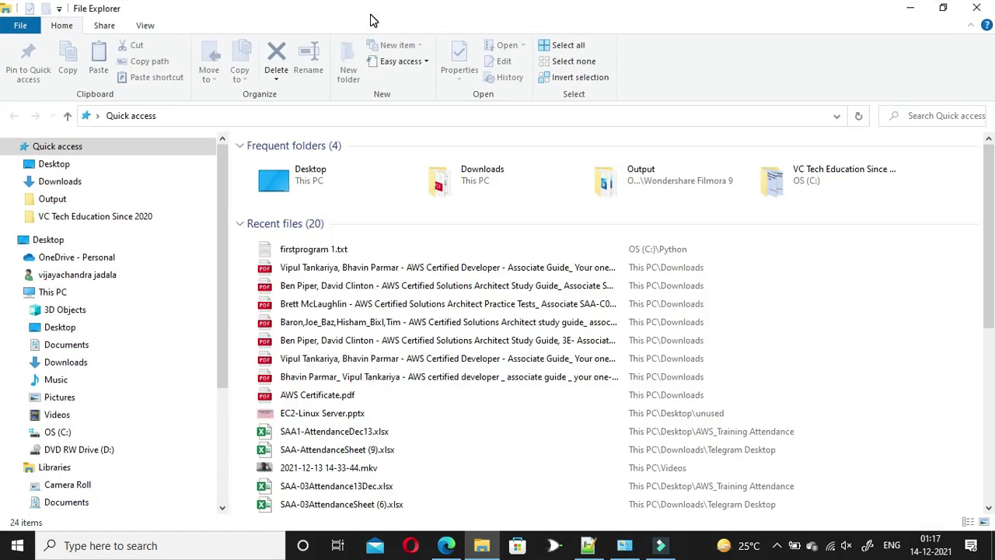
left_click(77, 435)
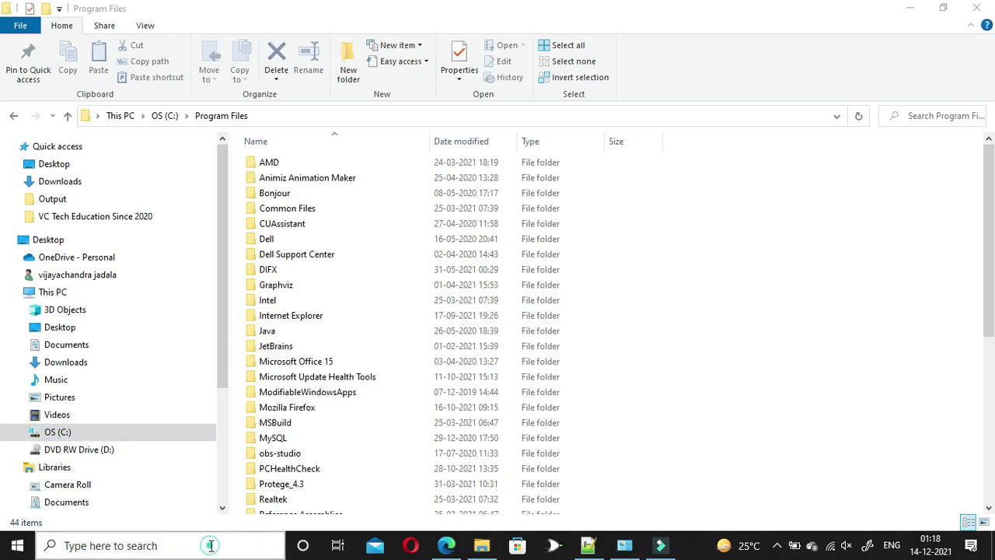
- Search Windows for "pyt" and open the file location of python-3.10.1-amd64.exe
left_click(211, 547)
type("py")
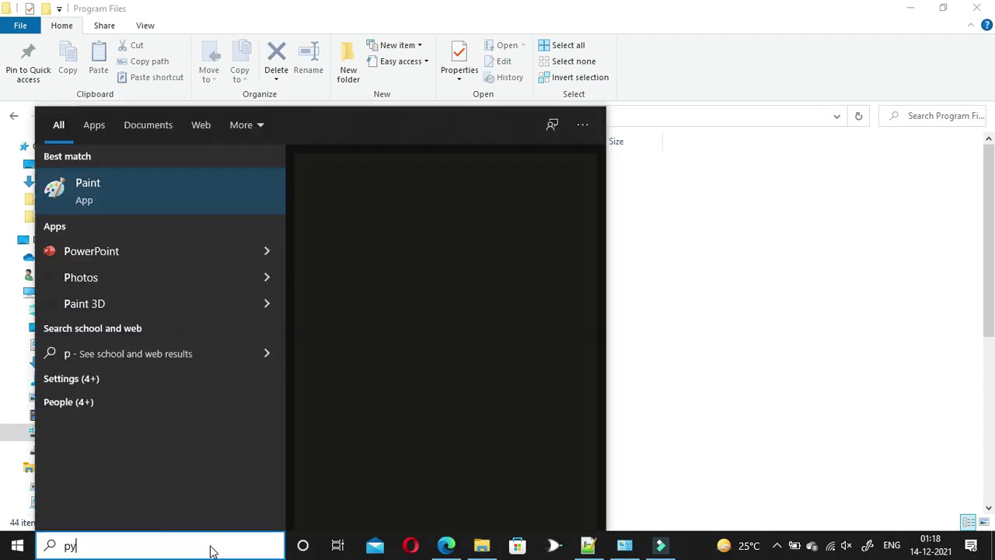
type("t")
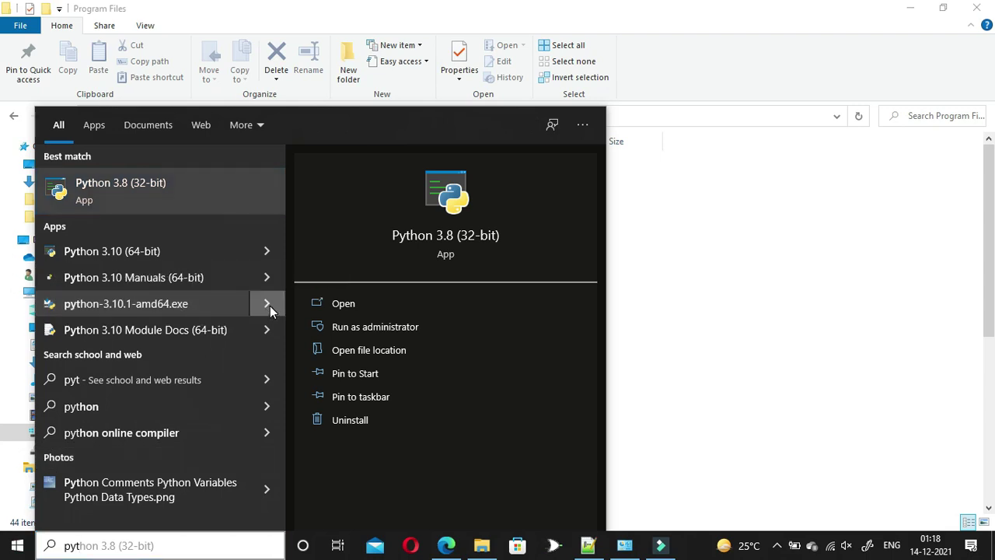
right_click(226, 304)
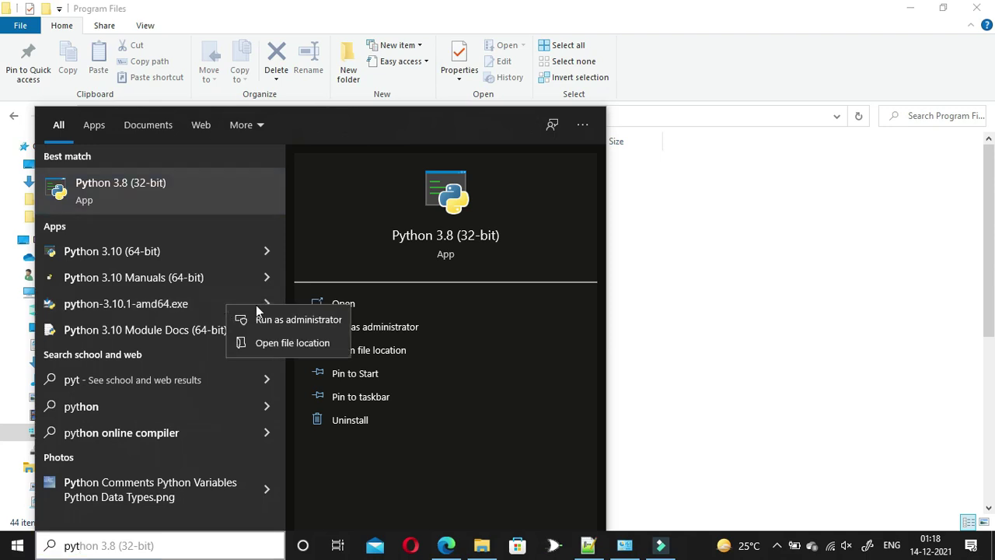
left_click(259, 344)
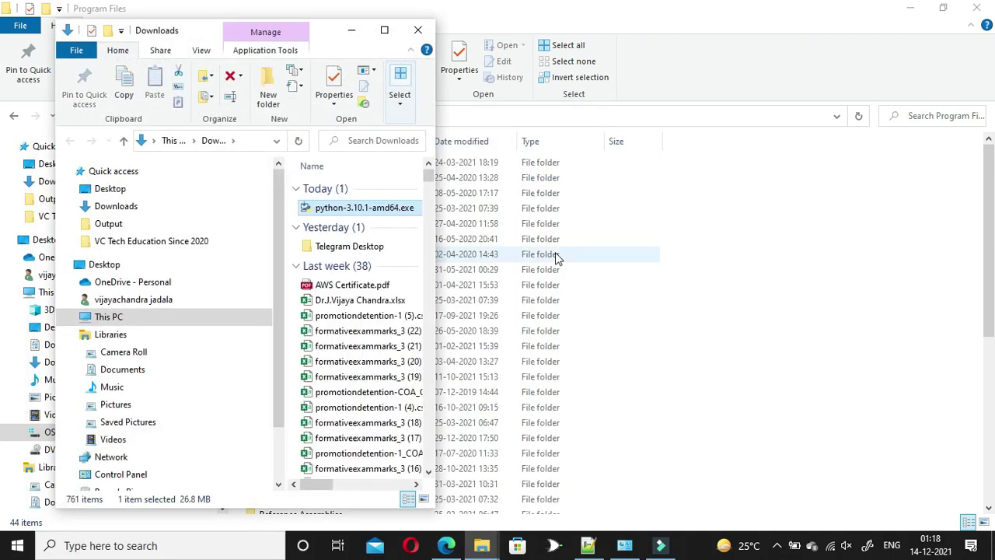
left_click(224, 395)
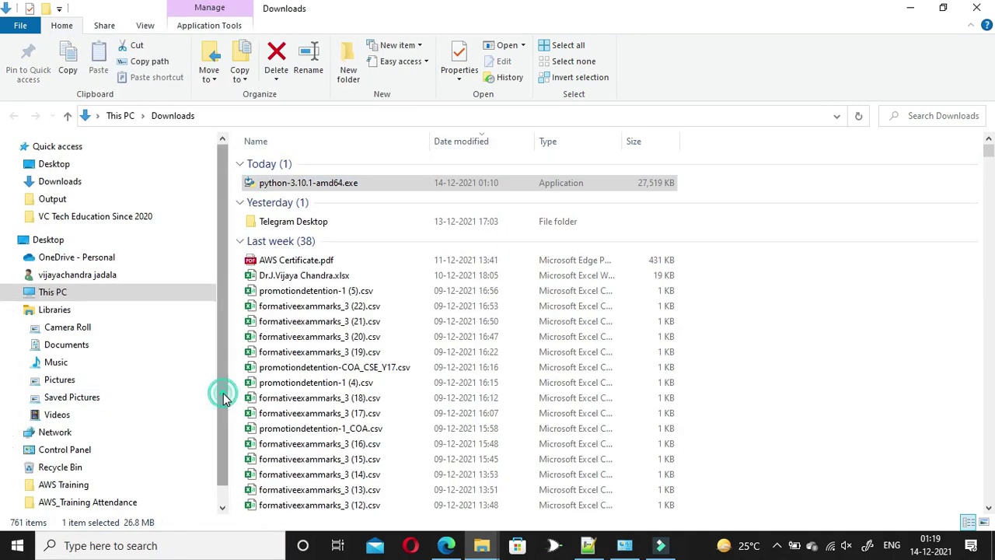
left_click_drag(224, 395, 223, 456)
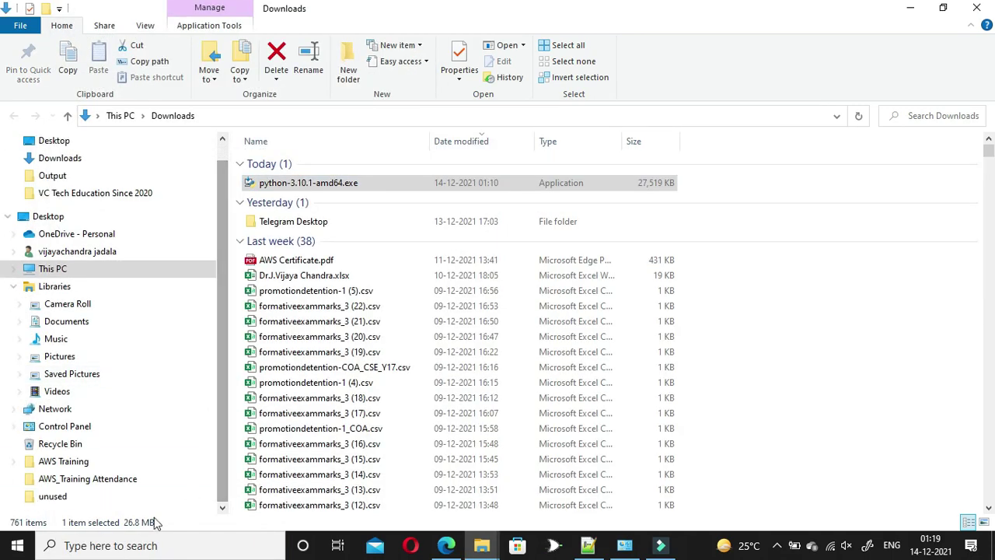
- Search Windows for "python" and open the file location of Python 3.10 Module Docs (64-bit) in a maximized window
left_click(135, 540)
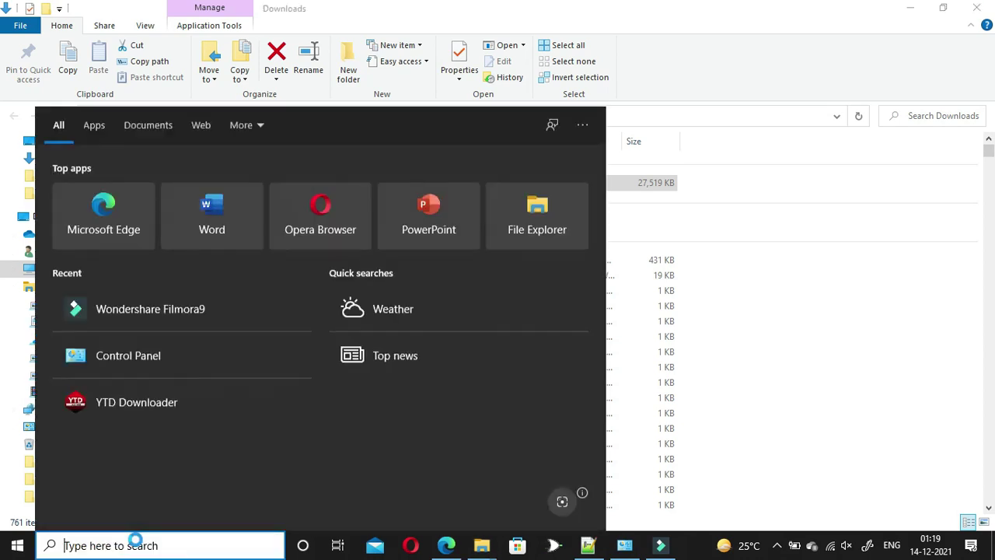
type("pyt")
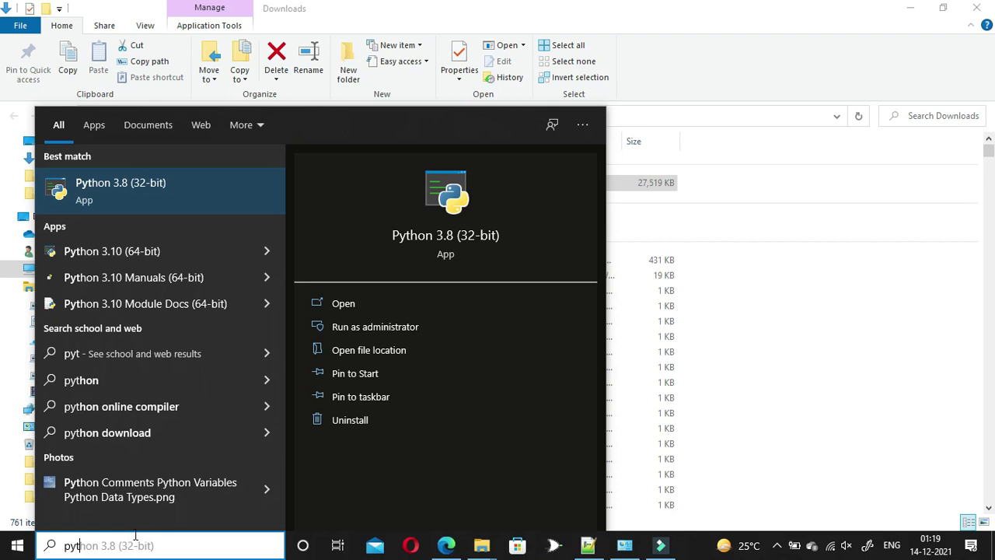
type("hon")
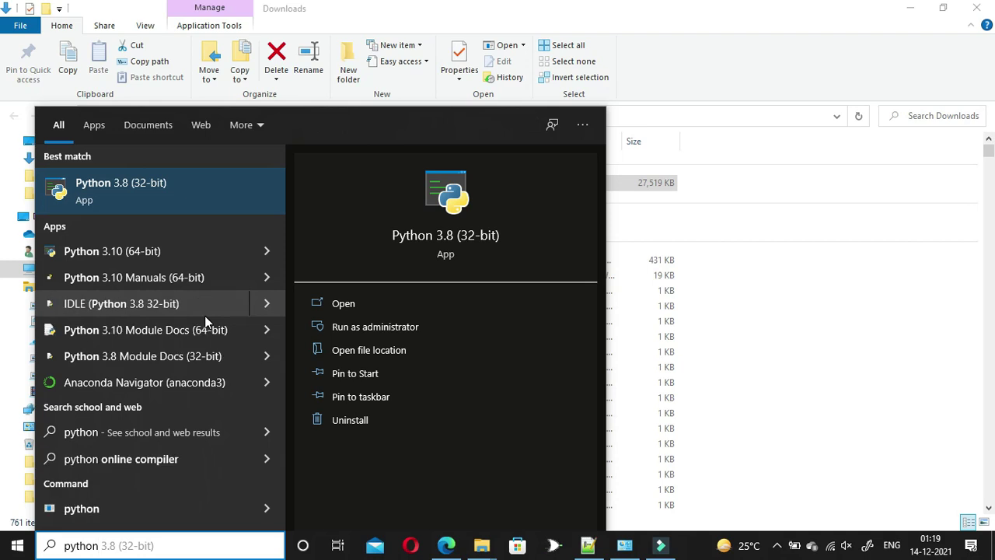
left_click(267, 329)
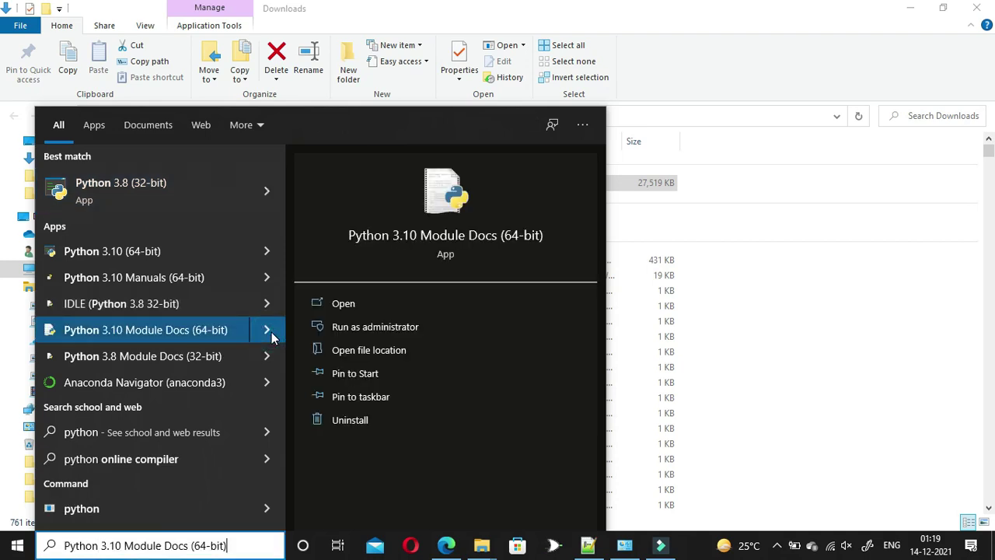
left_click(334, 349)
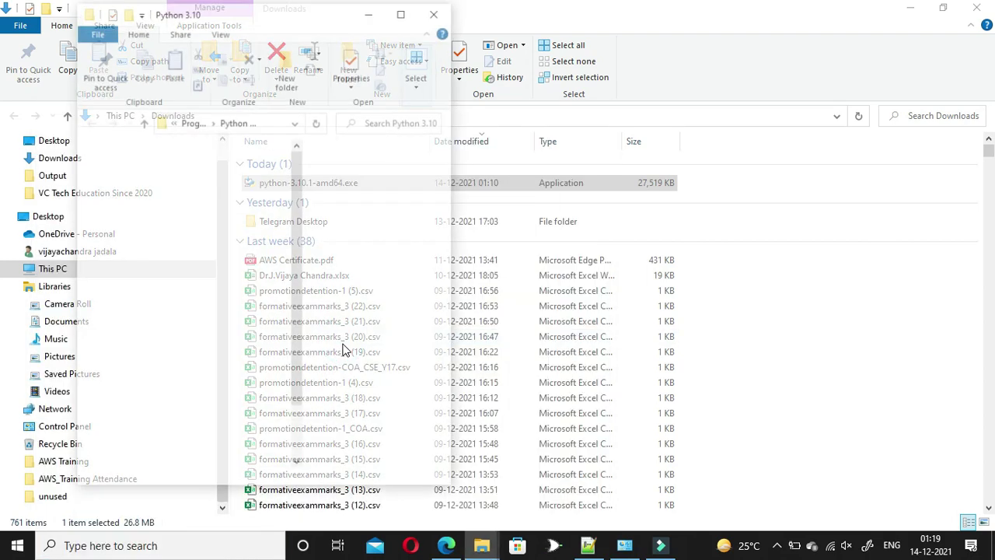
left_click(403, 12)
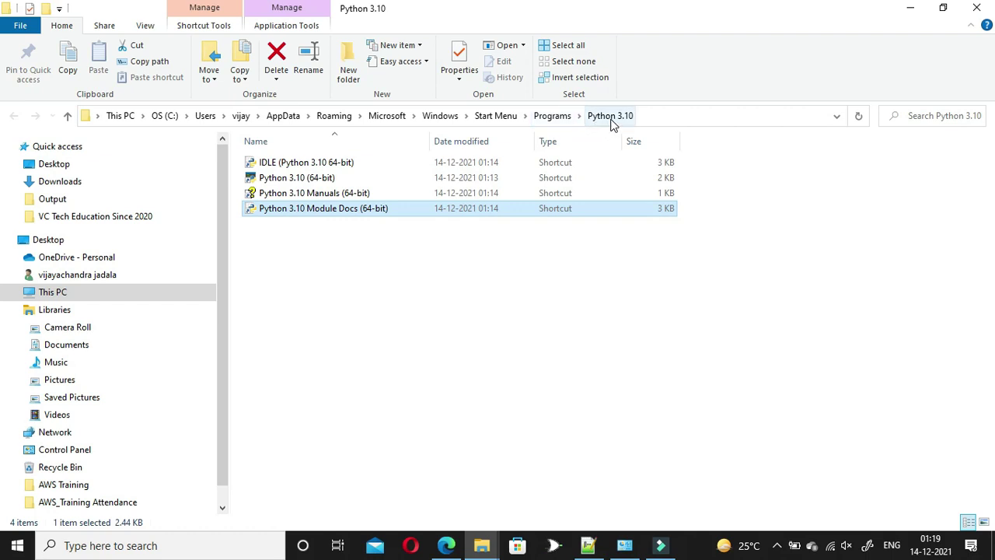
- Open the properties of the Python 3.10 (64-bit) shortcut and copy its target path
left_click(328, 183)
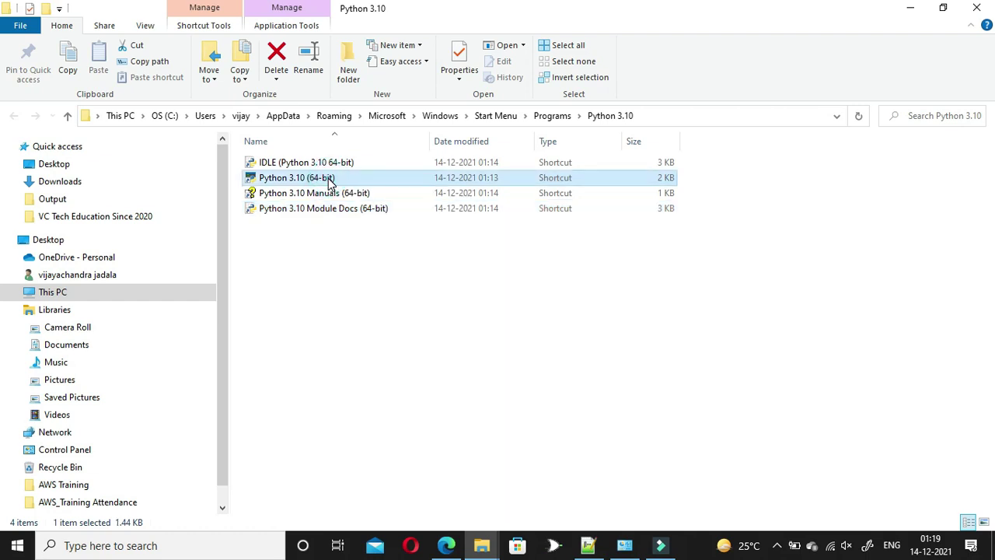
right_click(330, 183)
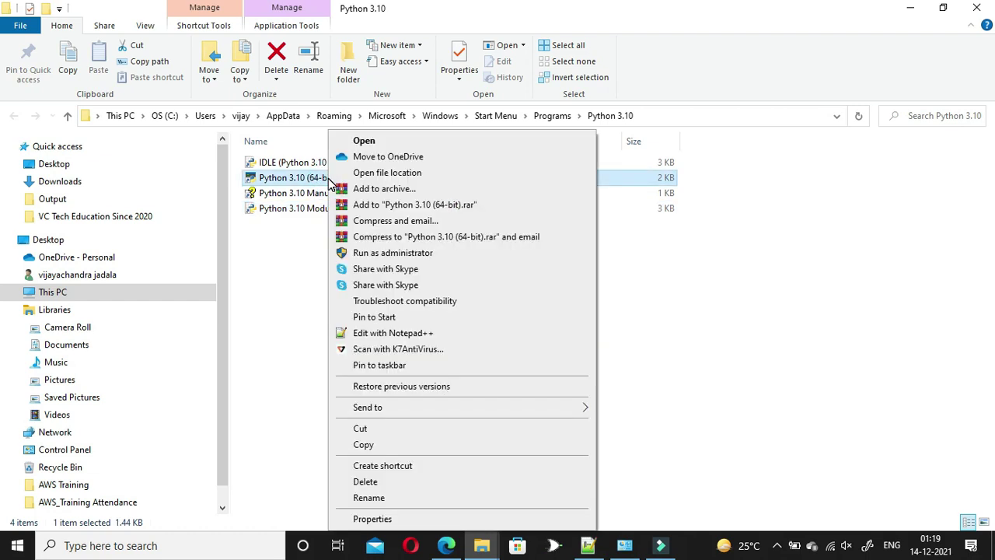
left_click(373, 518)
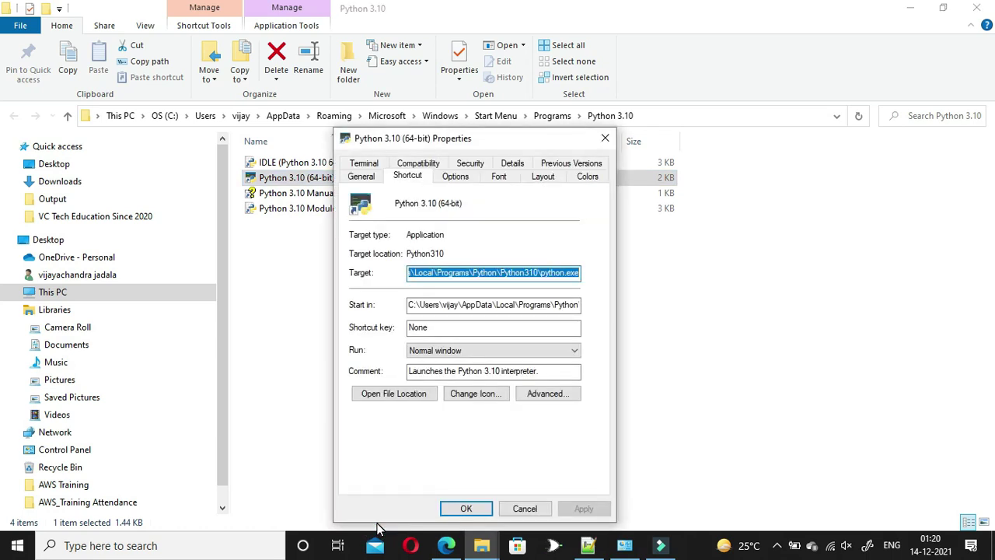
right_click(485, 270)
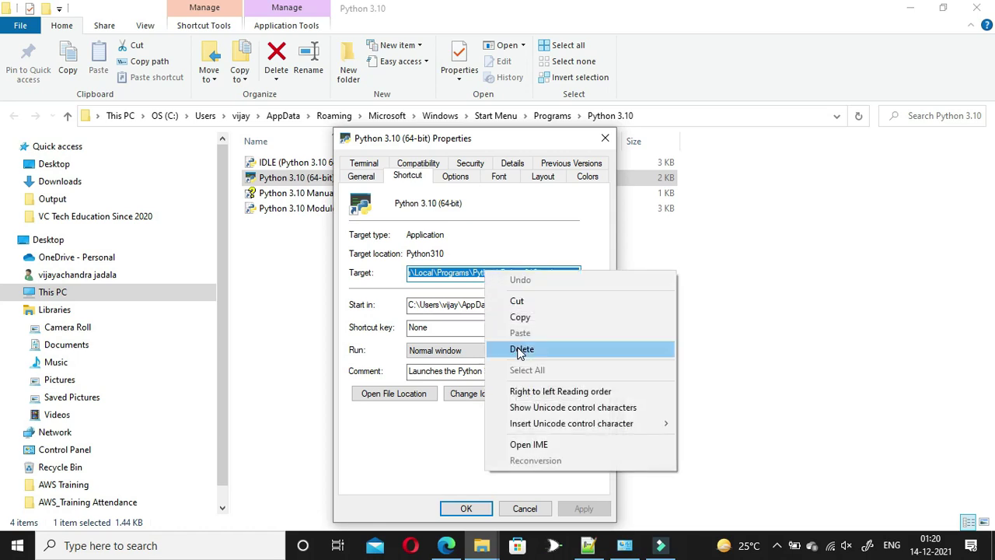
left_click(521, 318)
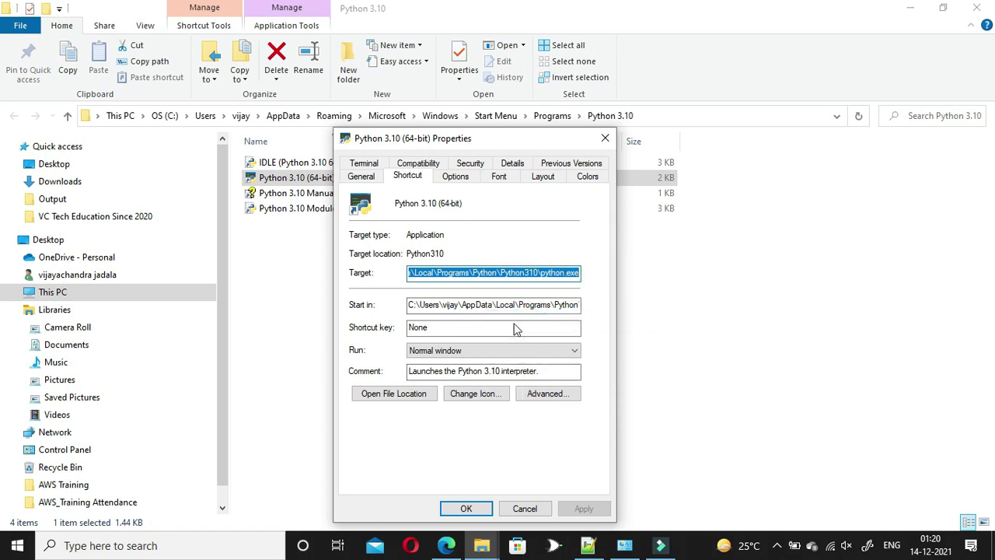
- Open Control Panel's System and Security, search for "adv", and open Environment Variables from the advanced system settings
left_click(213, 545)
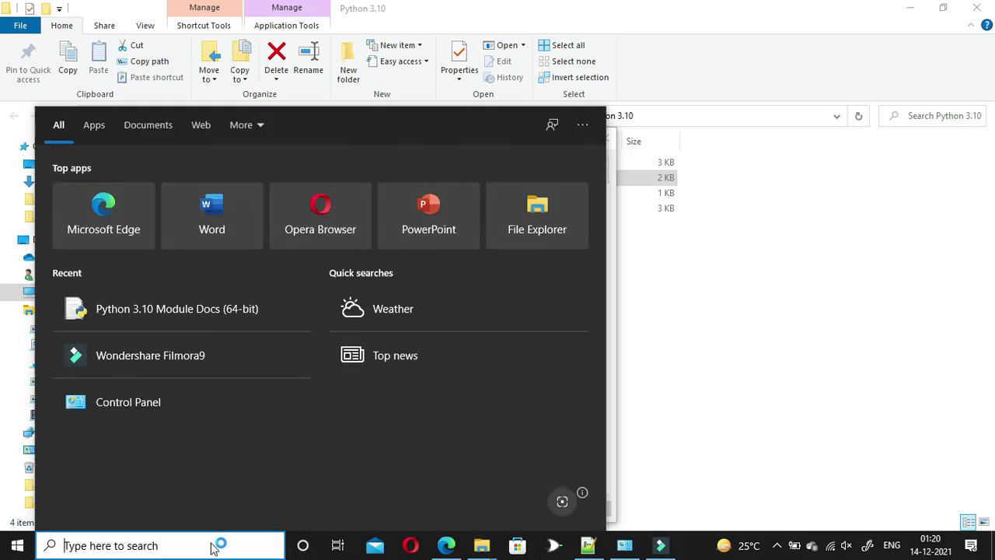
left_click(122, 405)
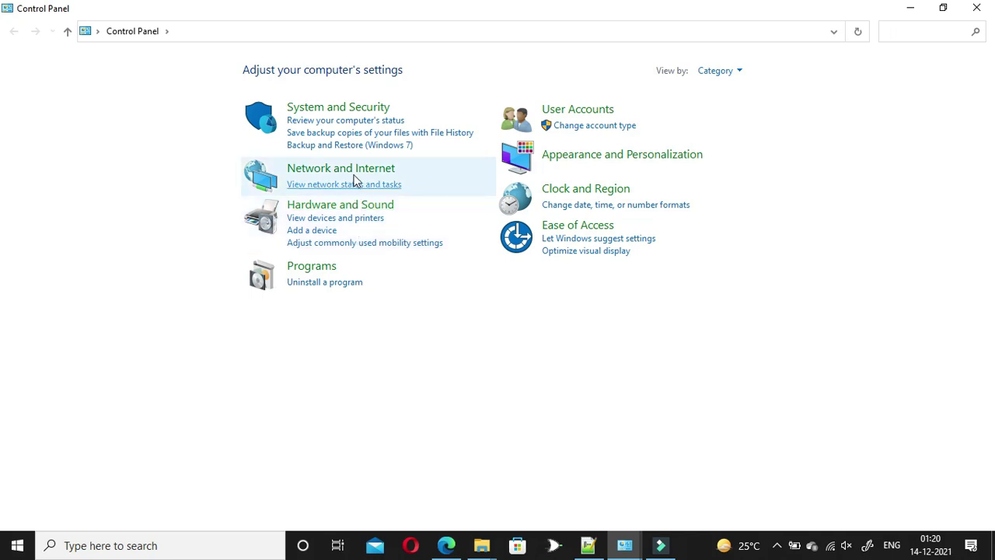
left_click(357, 116)
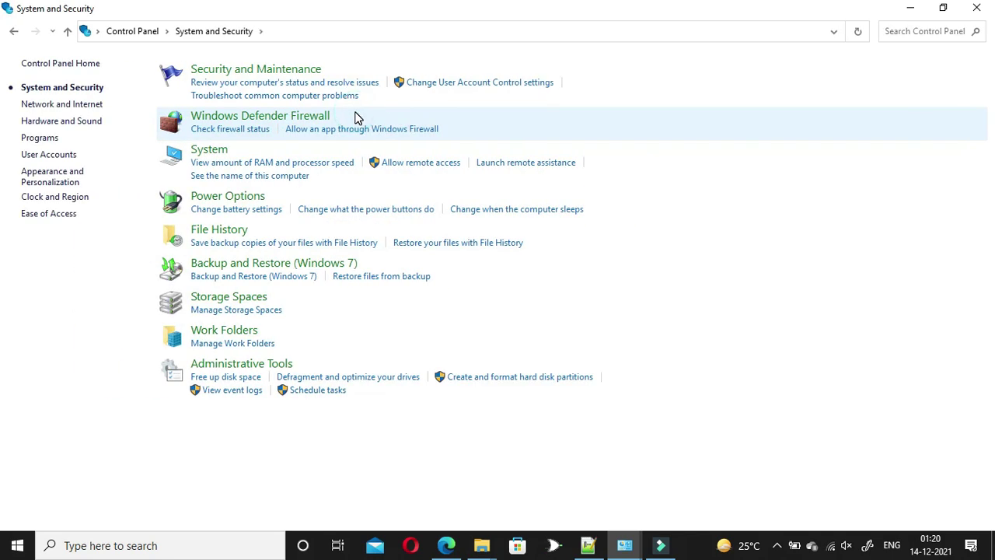
left_click(897, 28)
type("a")
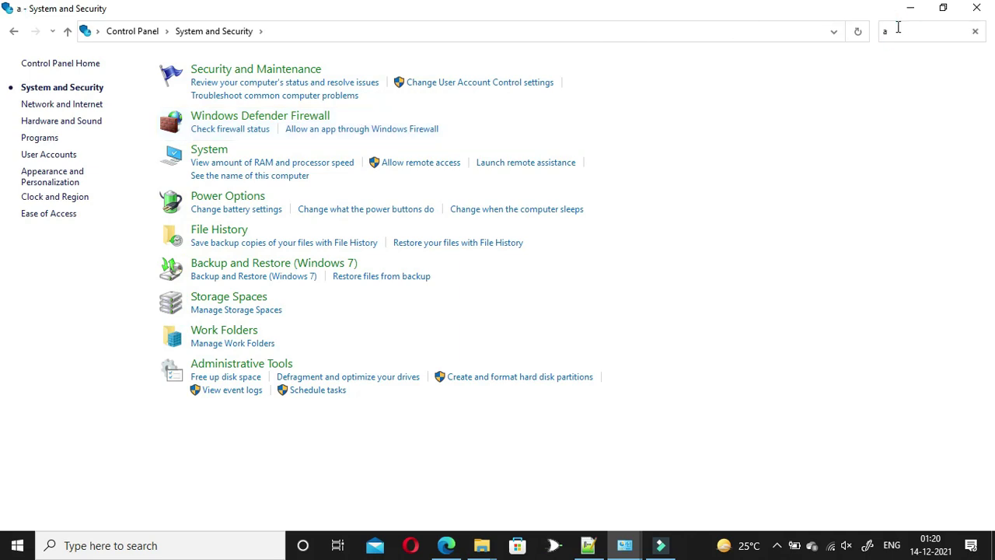
type("dv")
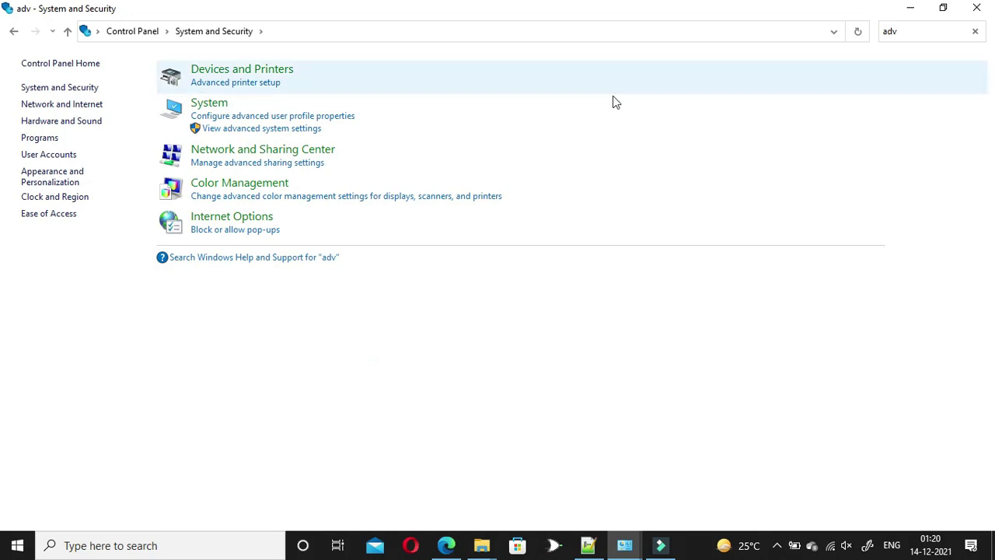
left_click(273, 129)
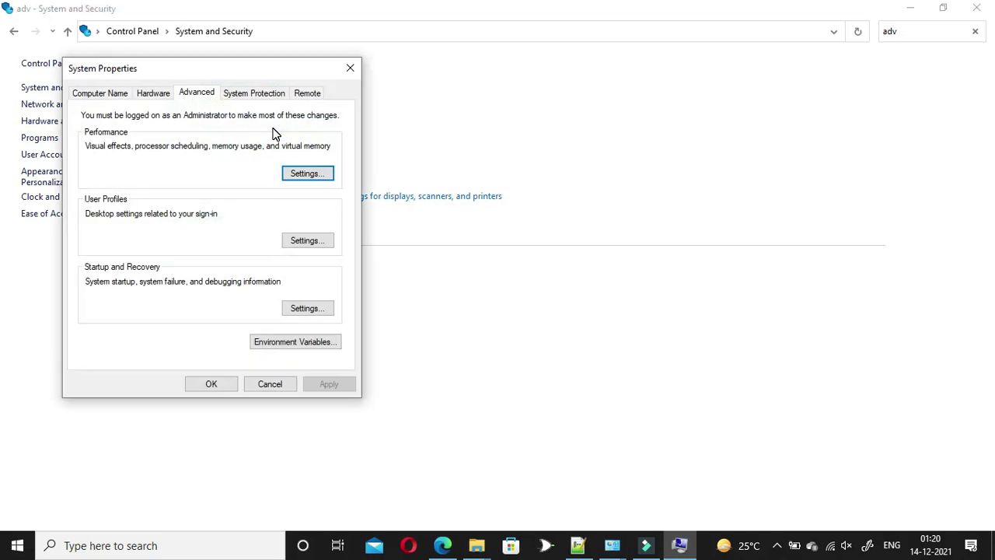
left_click(299, 347)
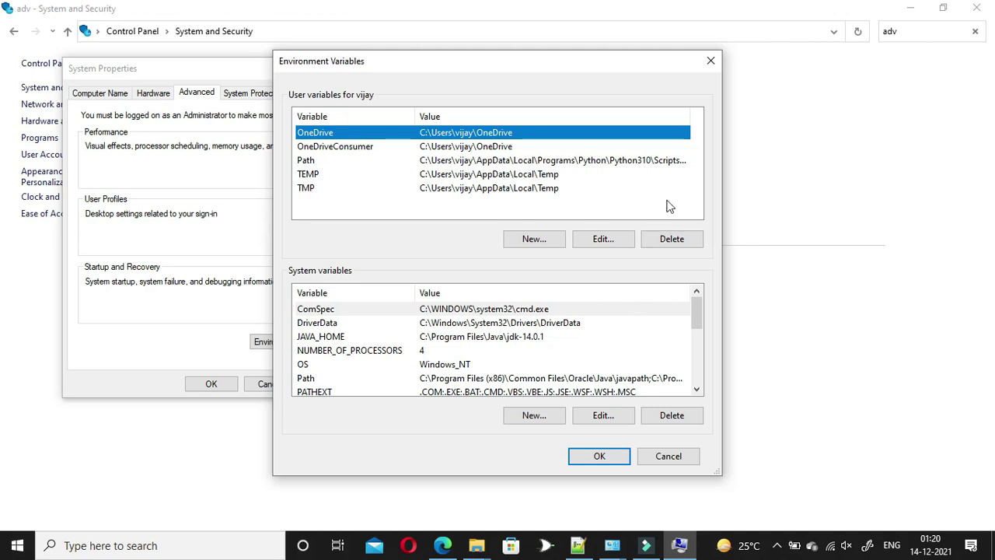
- Open the user Path variable for editing and check its Python310 and Python310\Scripts entries
left_click(620, 163)
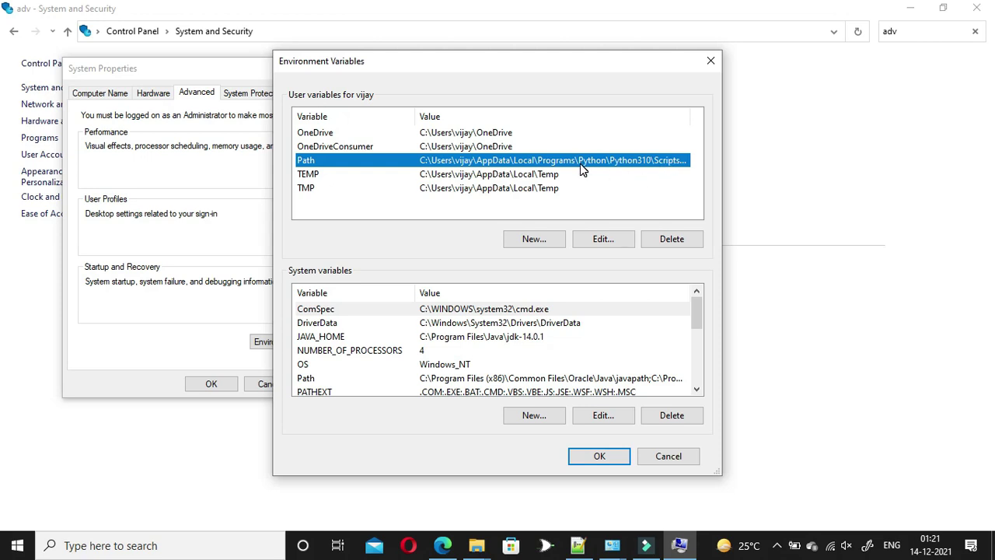
left_click(529, 242)
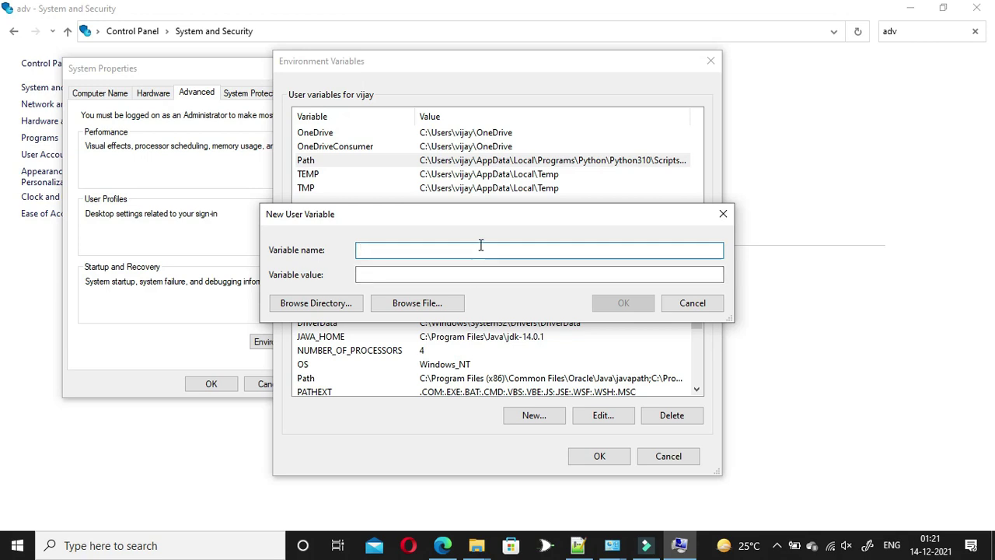
left_click(725, 214)
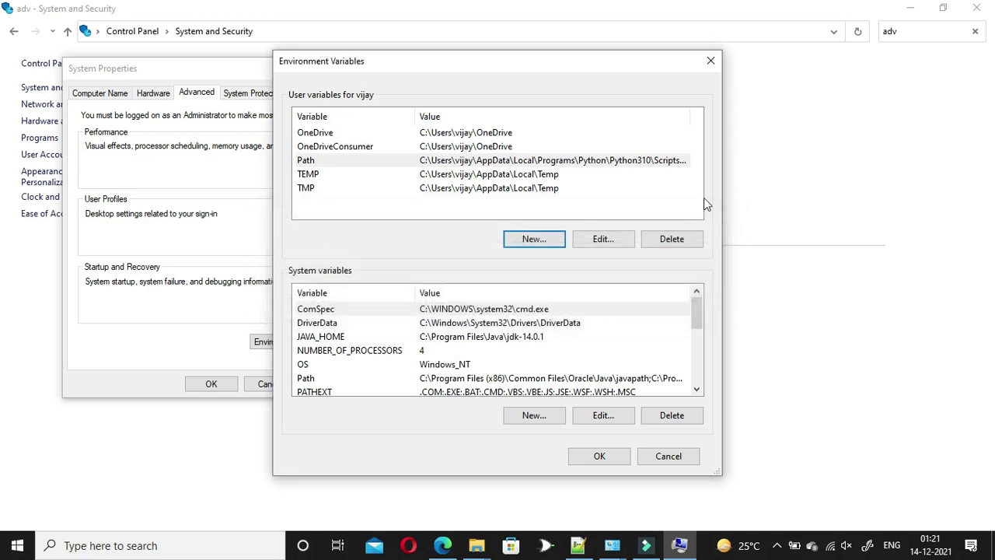
double_click(657, 167)
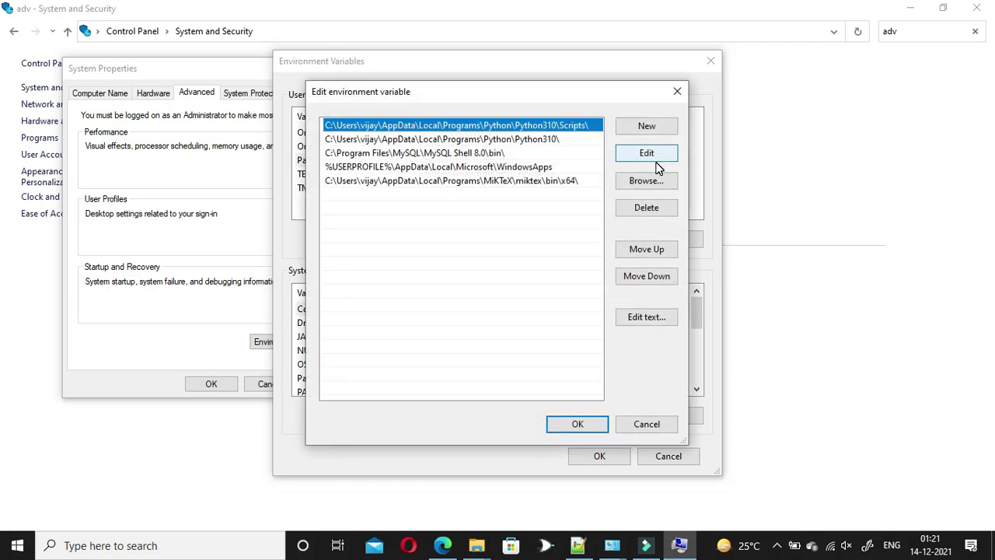
left_click(550, 140)
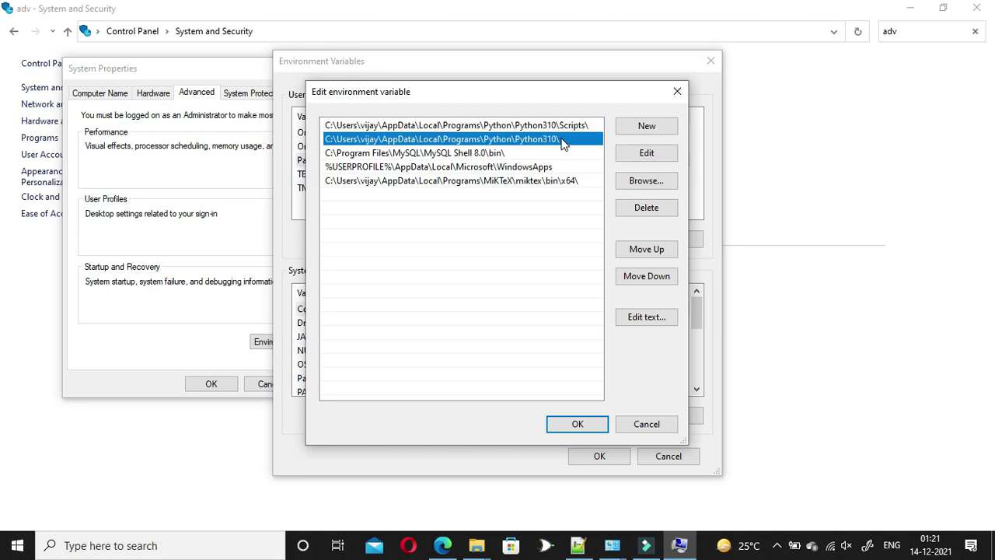
left_click(561, 128)
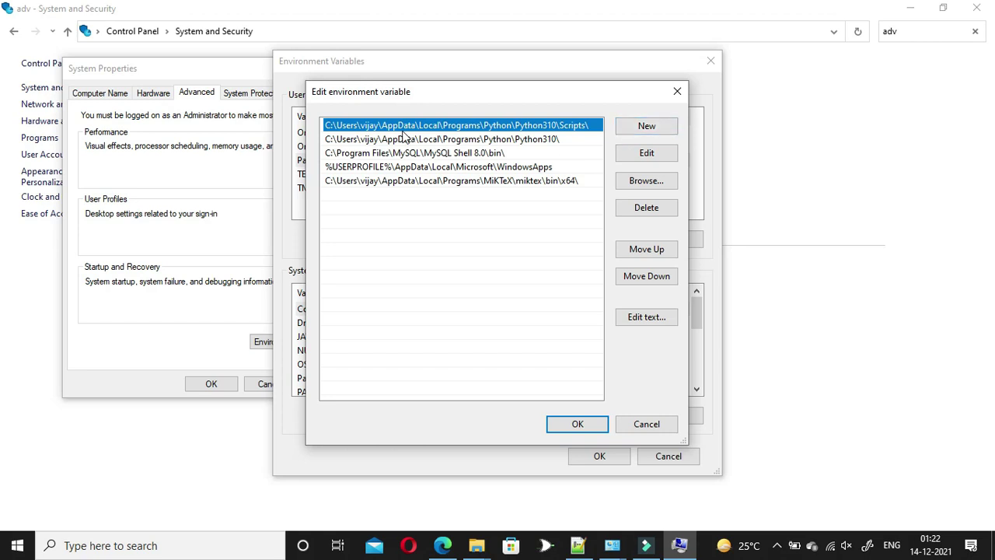
- Compare the target path in the Python 3.10 (64-bit) shortcut properties with the Path entries, then close the properties
left_click(476, 548)
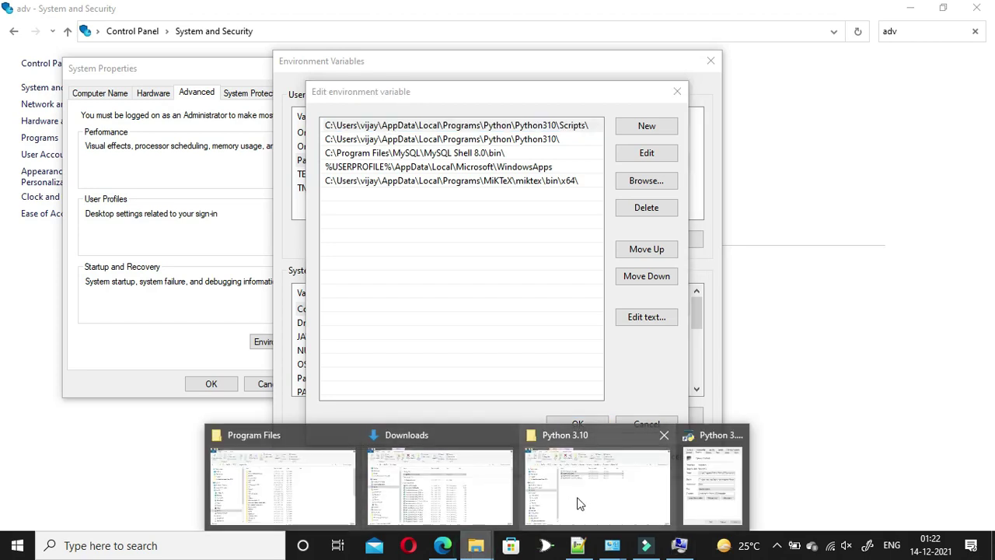
left_click(721, 460)
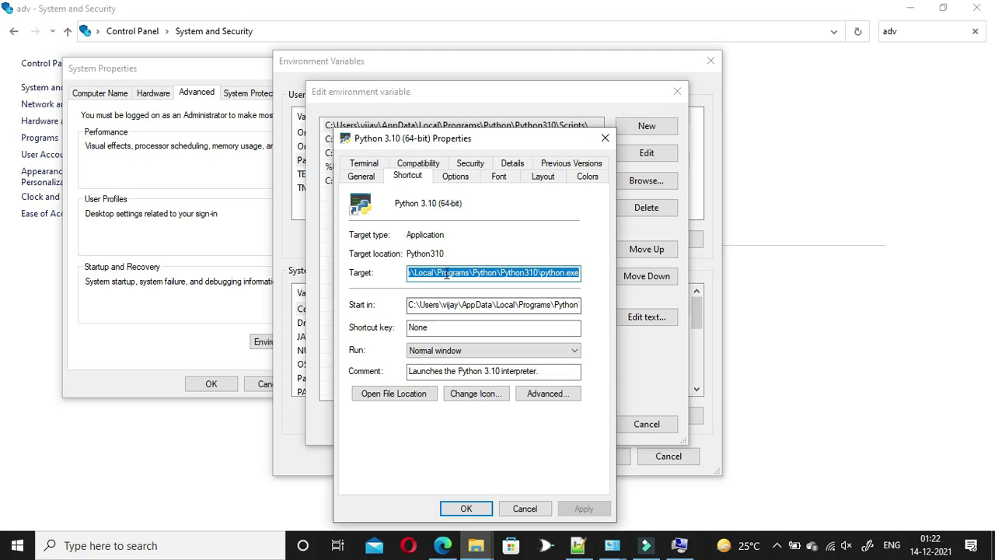
left_click(440, 272)
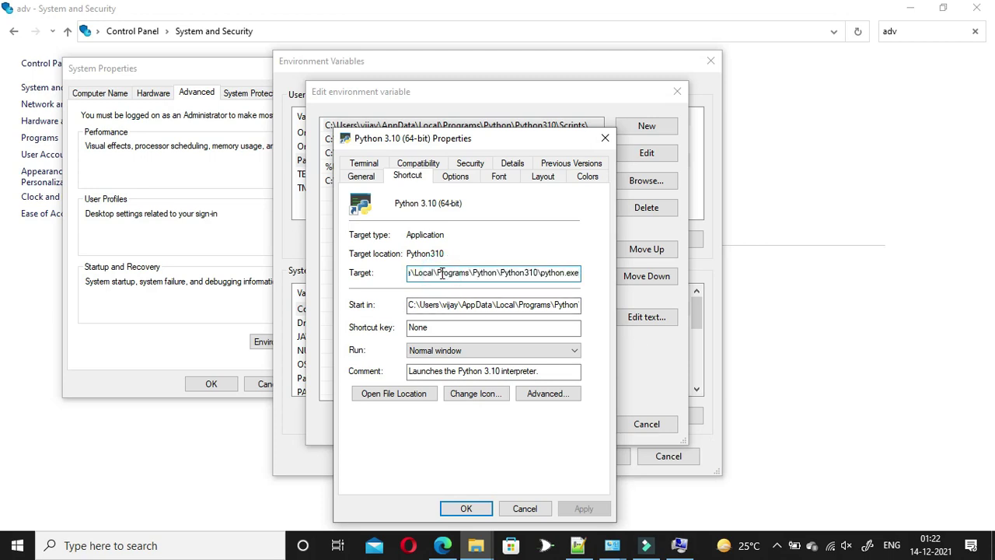
key("Left")
key("Left")
key("Left")
key("Left")
key("Left")
key("Left")
key("Left")
key("Left")
key("Left")
key("Left")
key("Left")
key("Left")
key("Left")
key("Left")
key("Left")
key("Left")
key("Left")
key("Left")
key("Left")
key("Left")
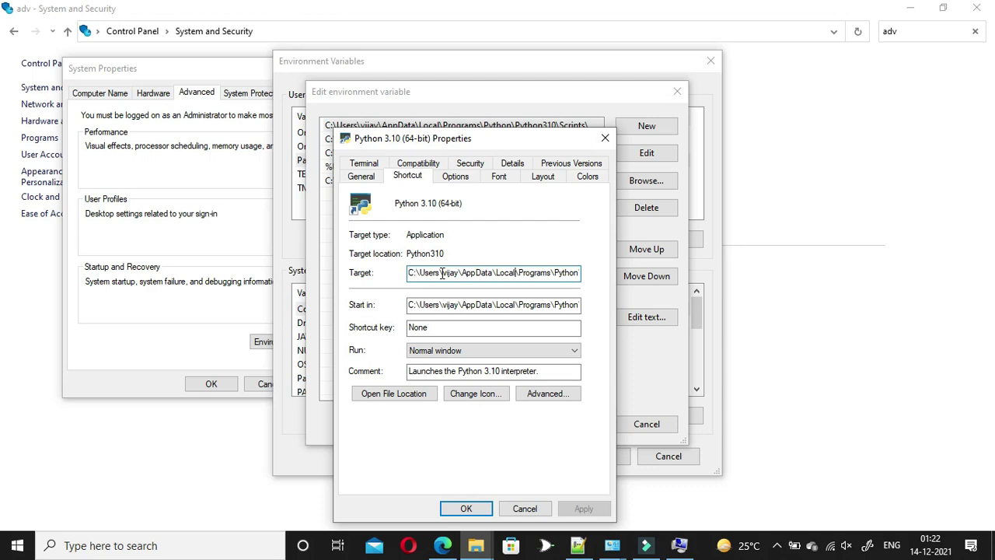
key("Right")
key("Right")
key("Right")
key("Right")
key("Right")
key("Right")
key("Right")
key("Right")
key("Right")
key("Right")
key("Right")
key("Right")
key("Right")
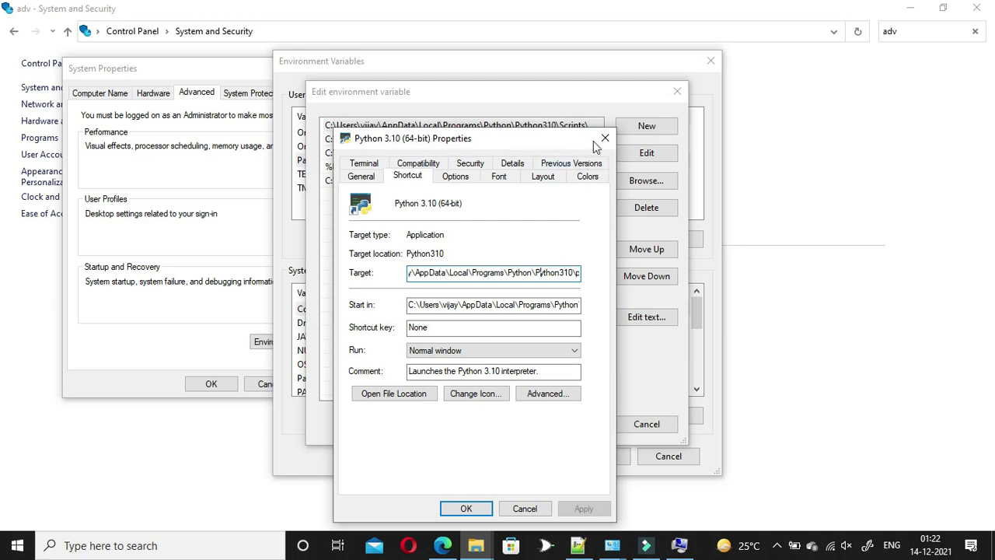
left_click_drag(526, 145, 513, 203)
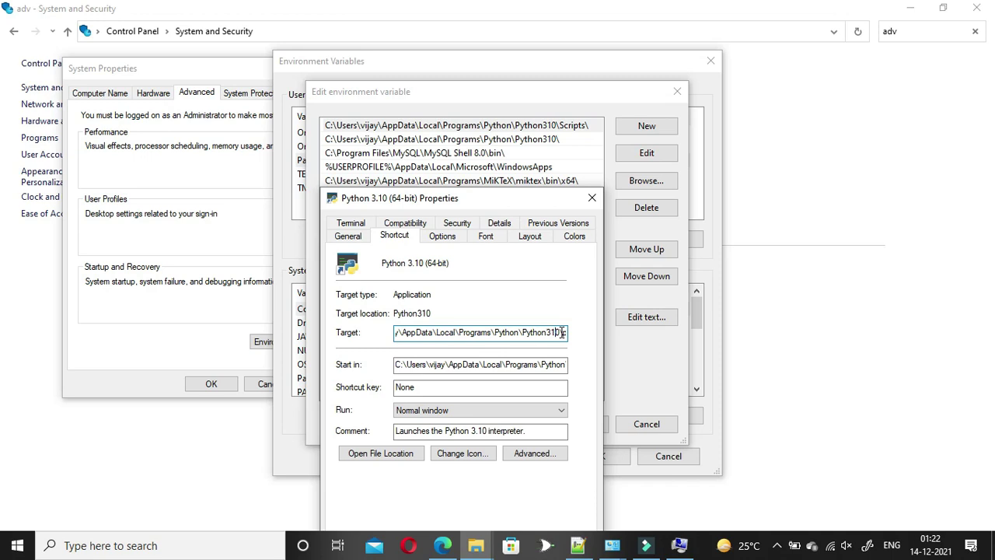
key("End")
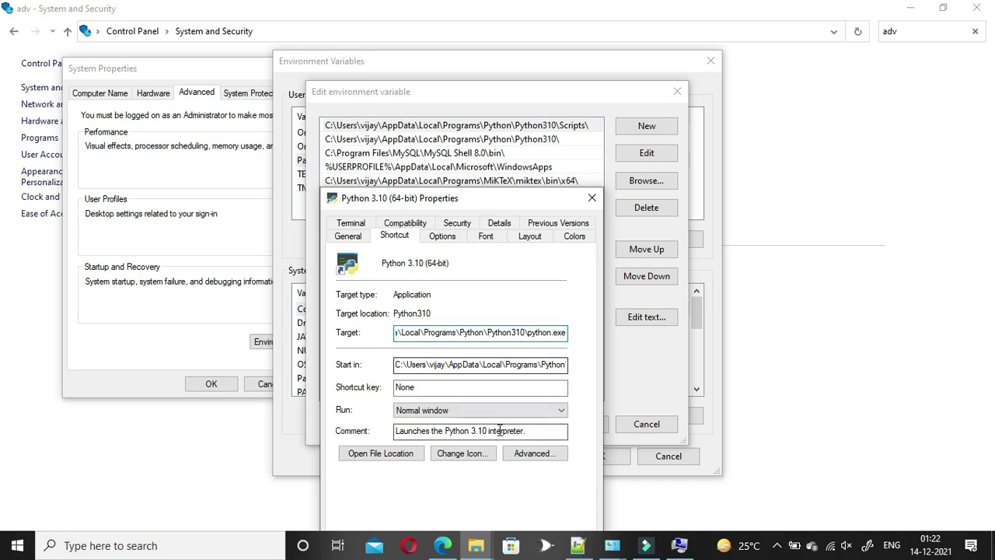
left_click(593, 200)
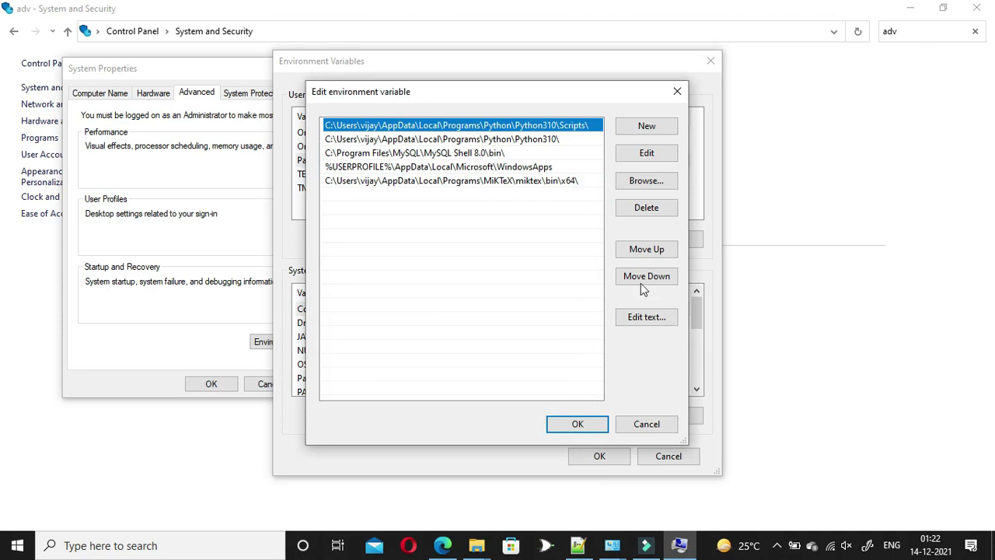
- Confirm the Path, Environment Variables and System Properties dialogs and minimize the Control Panel window
left_click(591, 424)
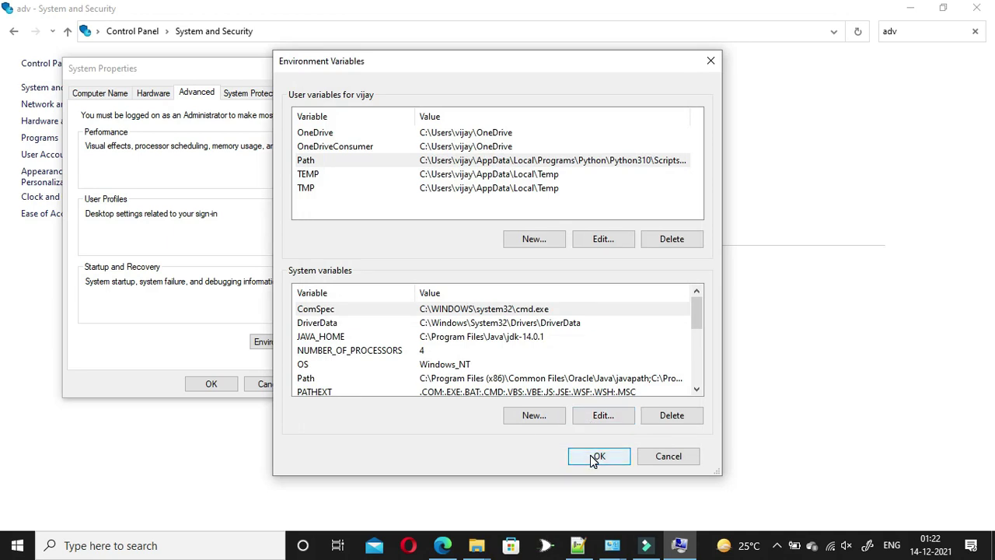
left_click(593, 457)
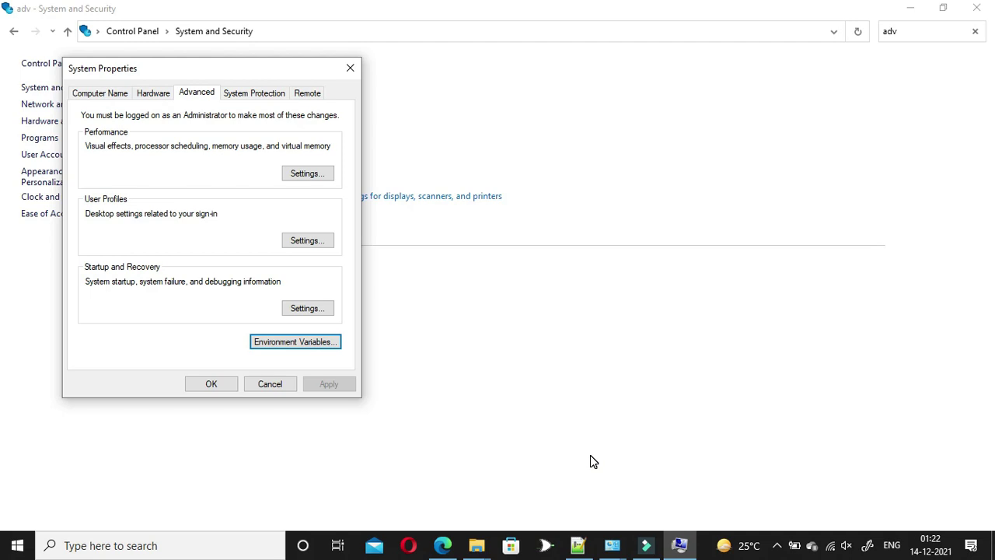
left_click(211, 384)
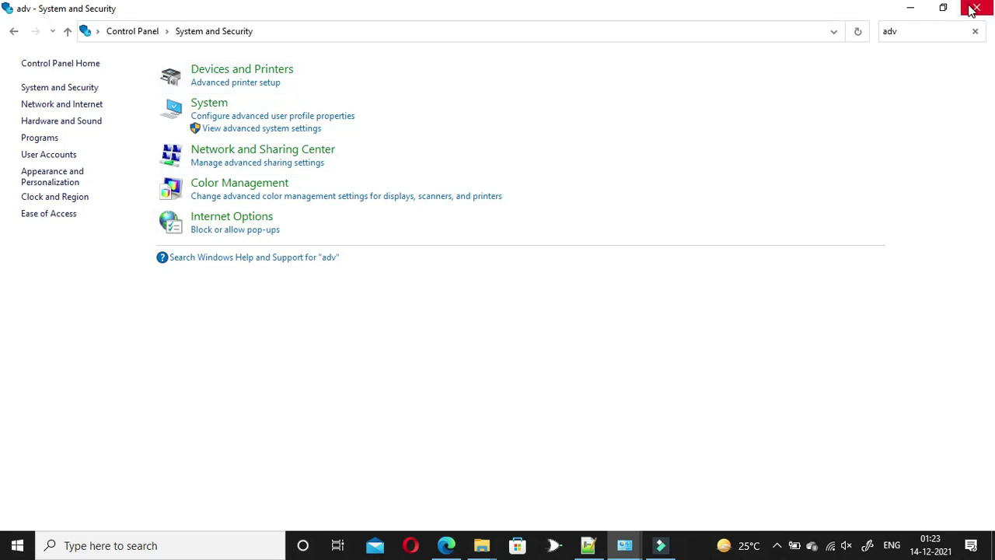
left_click(922, 9)
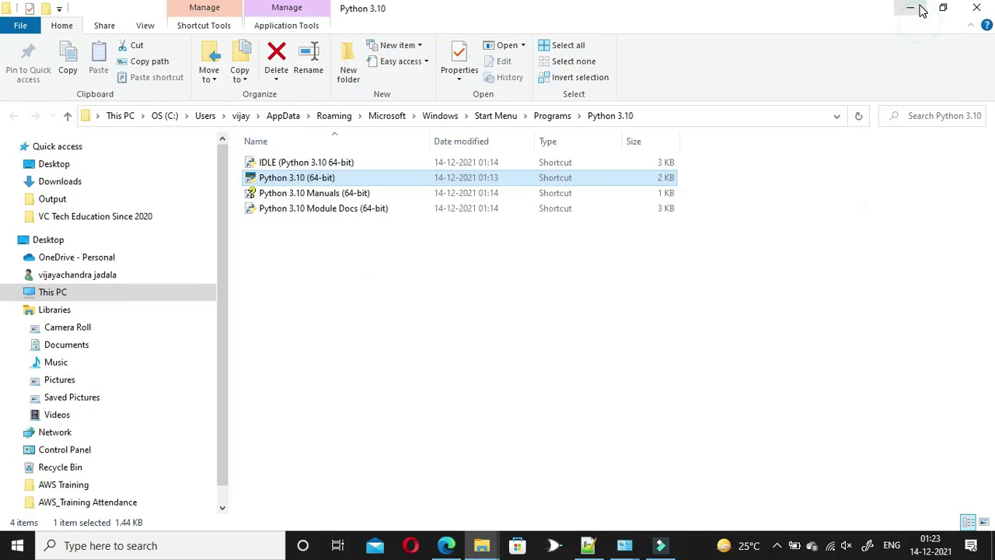
- Switch to Microsoft Edge, search for notepad++ in a new tab, and open the official notepad-plus-plus.org site
left_click(450, 548)
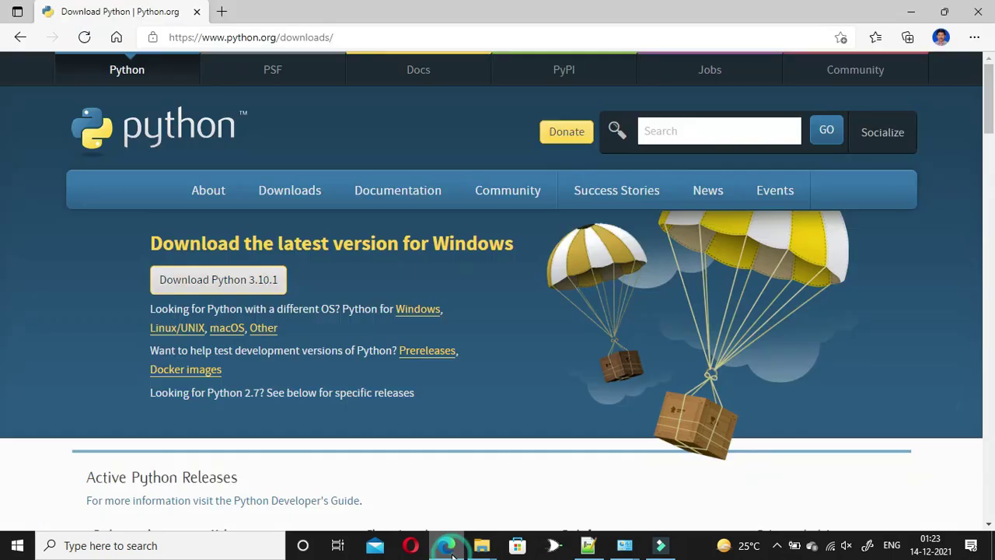
left_click(223, 13)
left_click(233, 34)
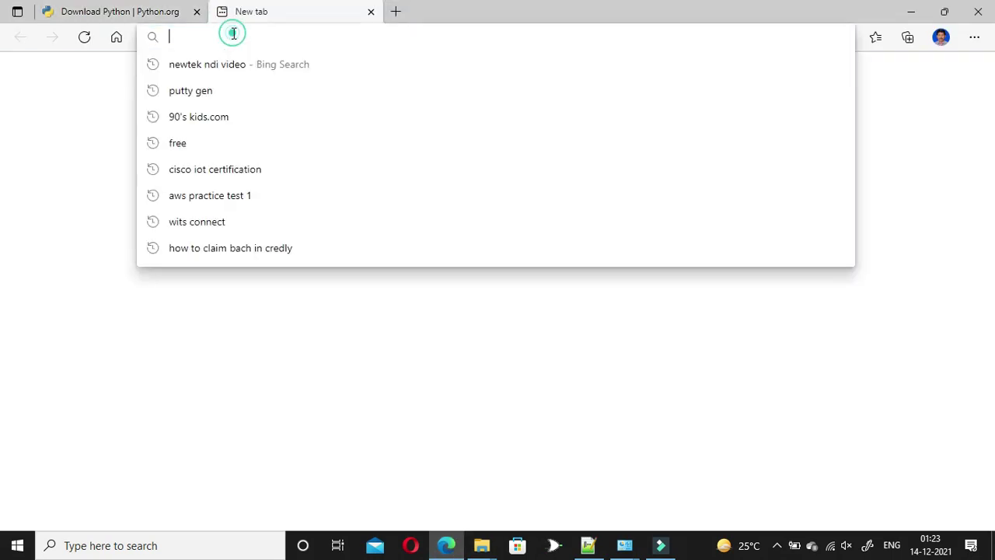
type("n")
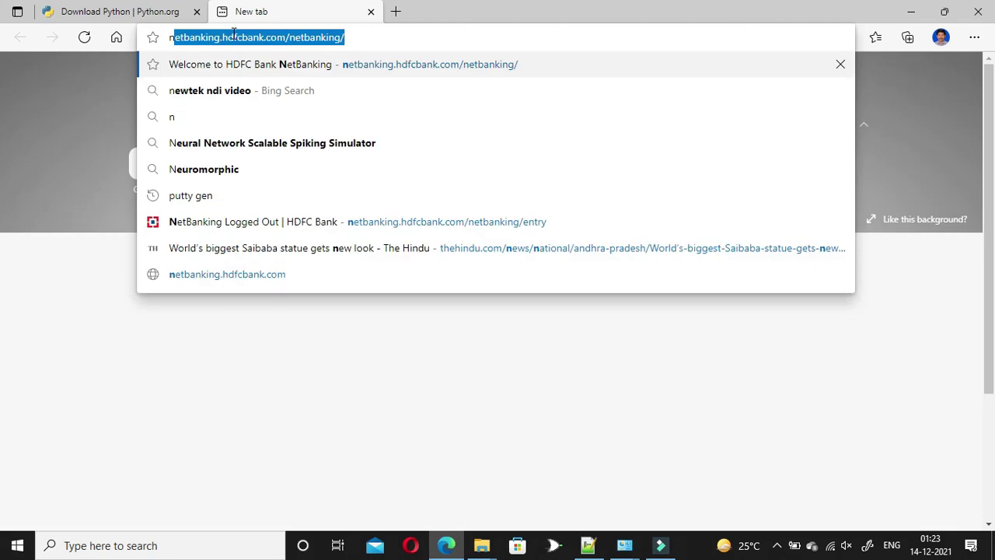
type("ote")
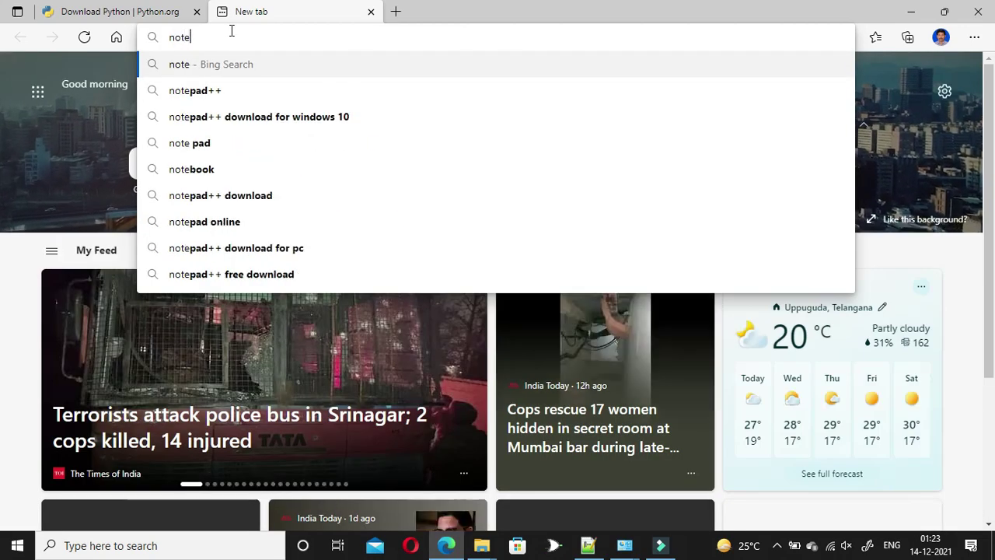
left_click(204, 92)
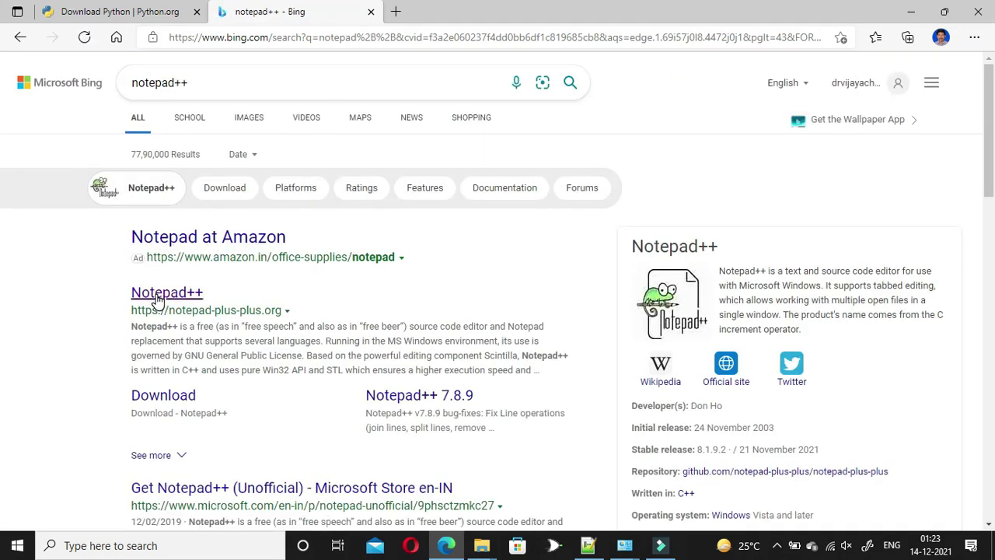
left_click(158, 299)
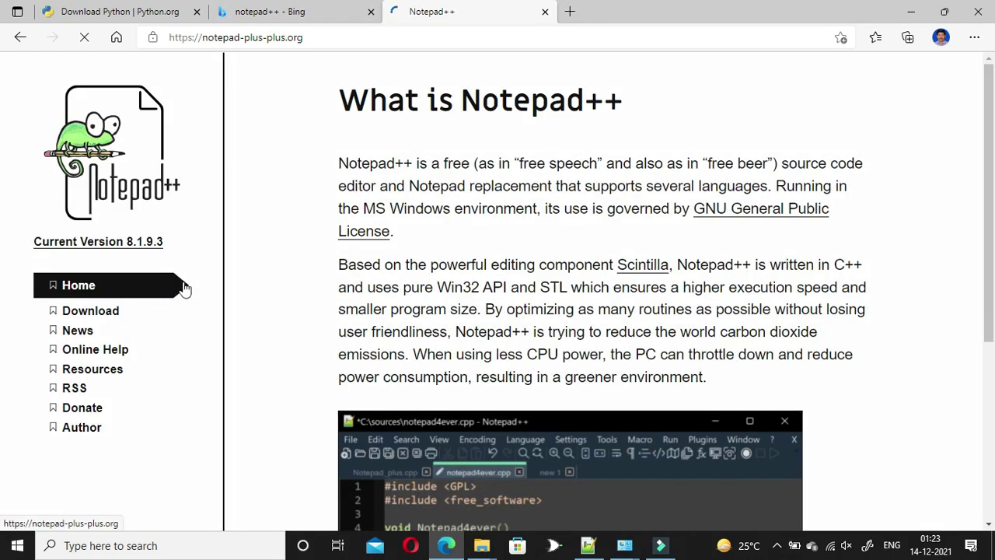
- Open the Notepad++ v8.1.9.3 download page and bring up its 64-bit x64 download options
left_click_drag(991, 185, 992, 381)
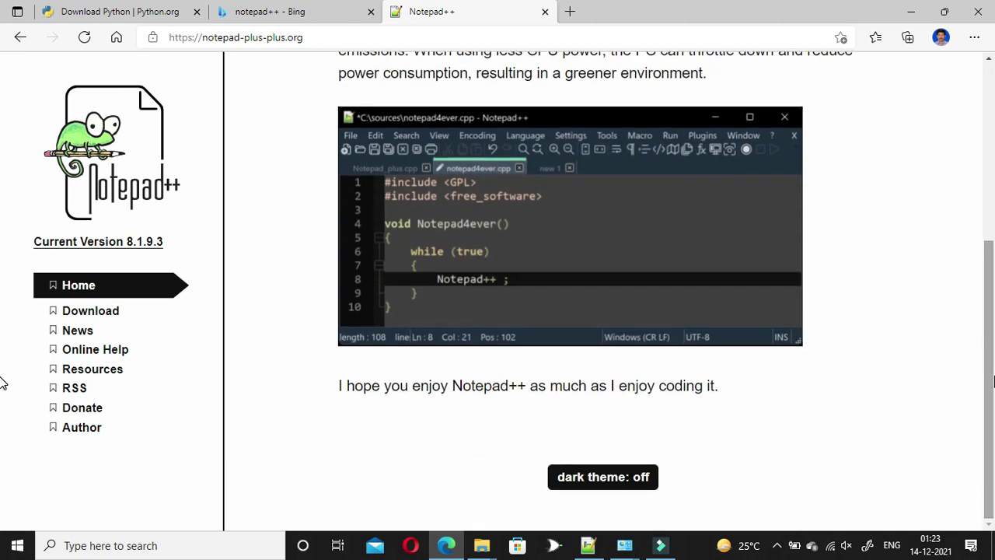
left_click(106, 312)
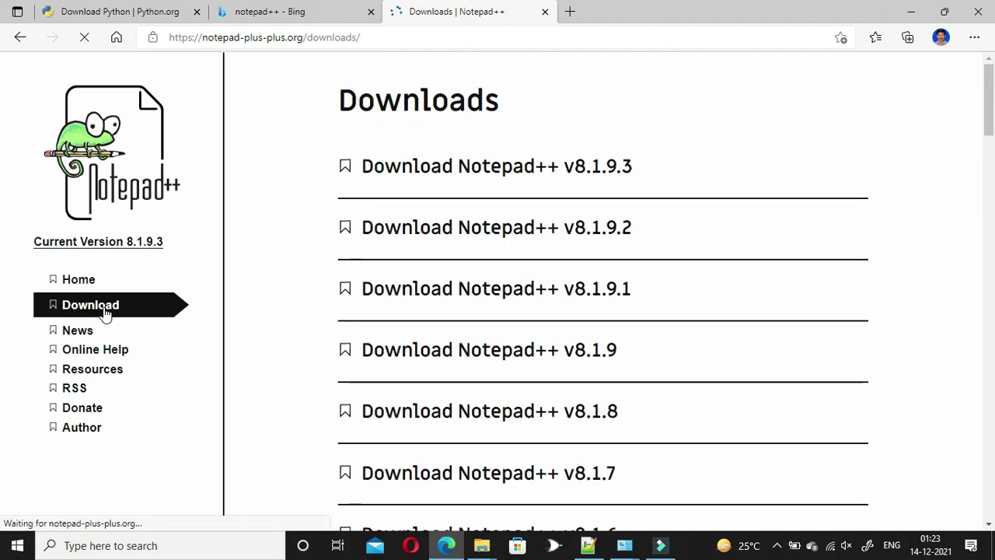
left_click(565, 171)
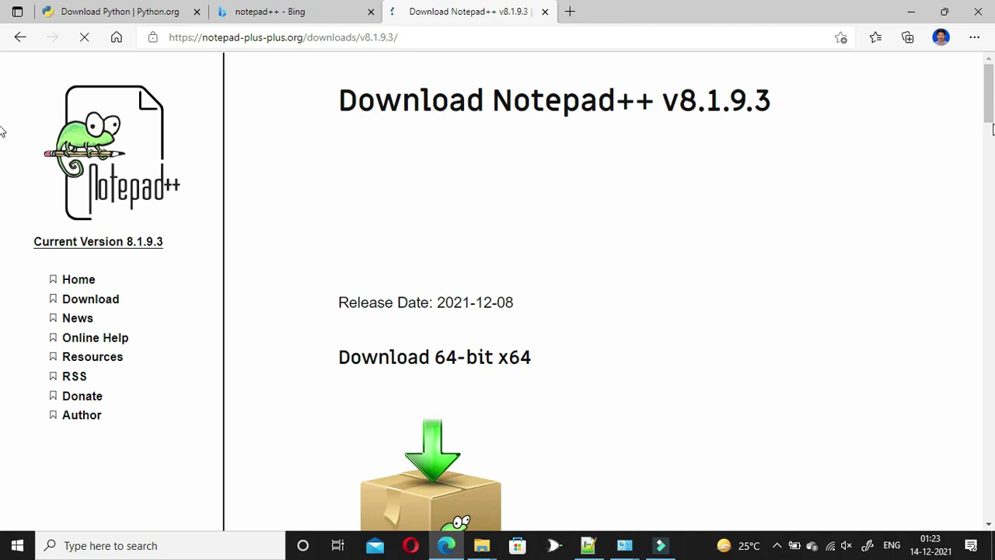
right_click(990, 117)
key("Escape")
left_click_drag(990, 109, 991, 150)
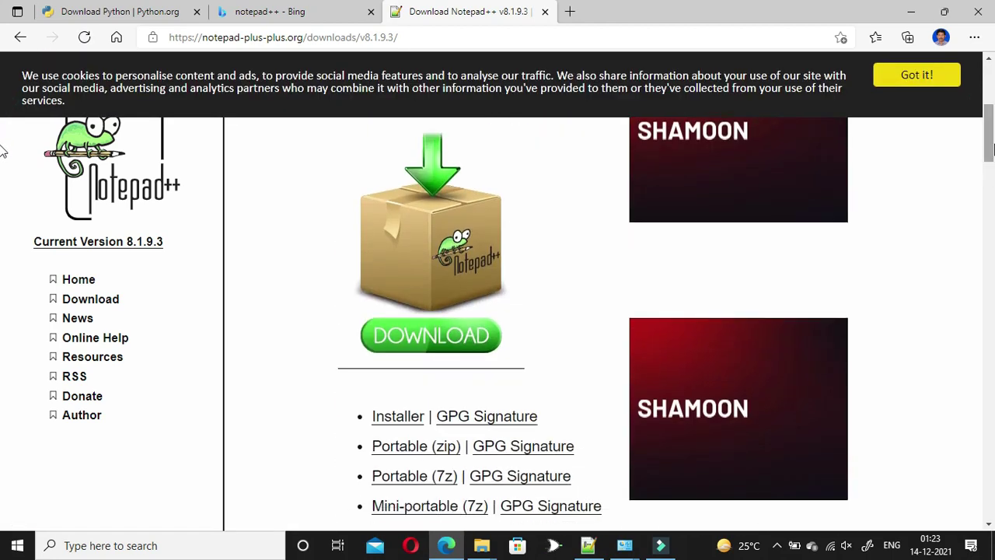
- Download the 64-bit Notepad++ v8.1.9.3 installer, run it in English, and agree to remove the existing 32-bit version
left_click(465, 335)
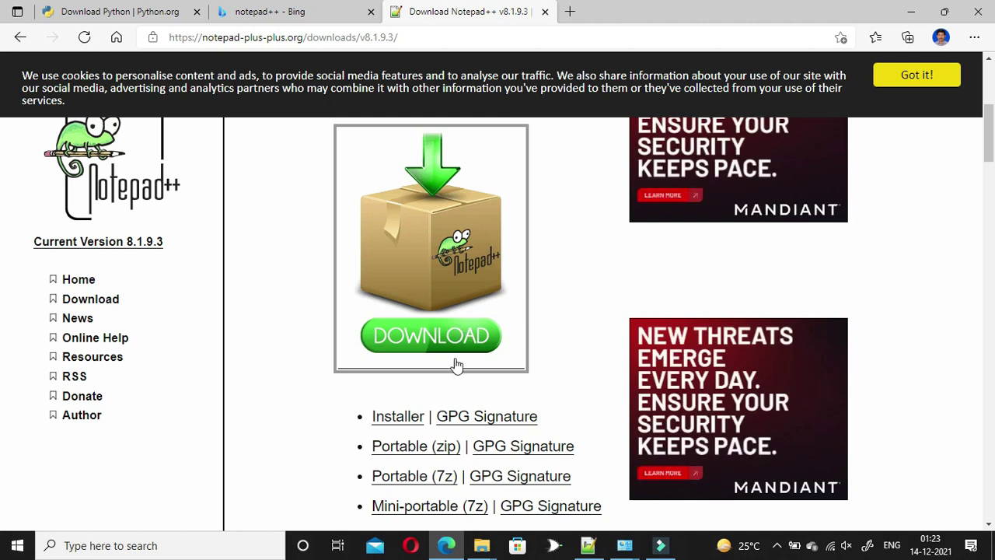
left_click(455, 349)
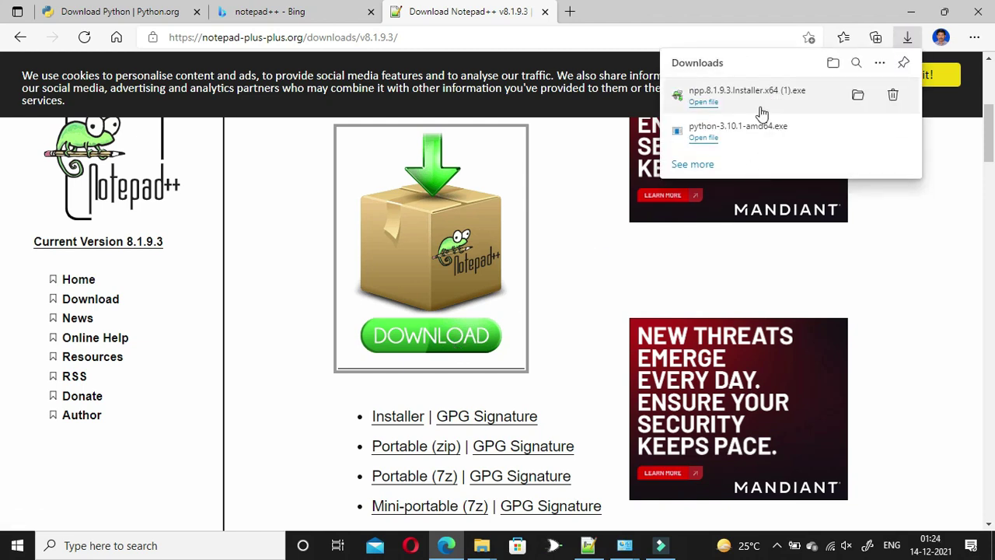
left_click(704, 102)
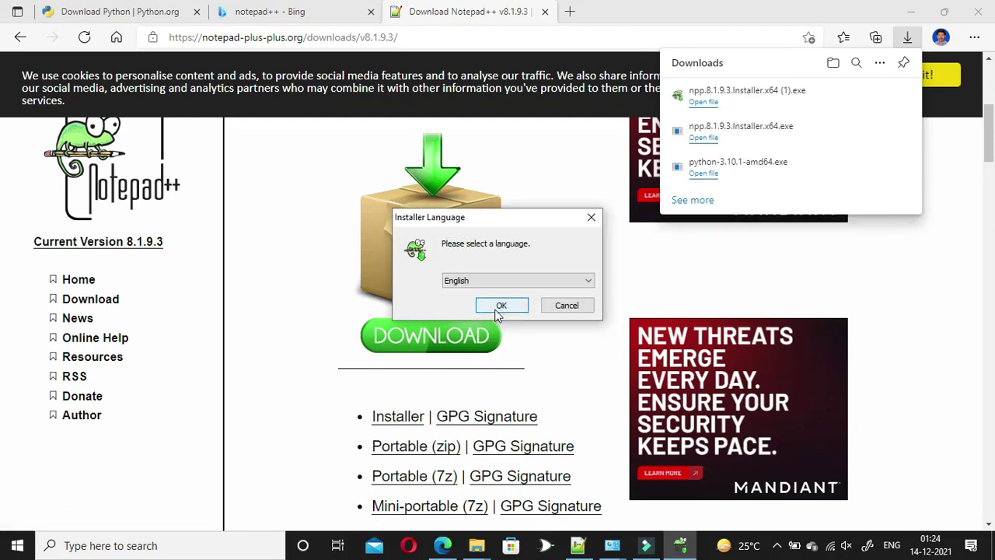
left_click(501, 306)
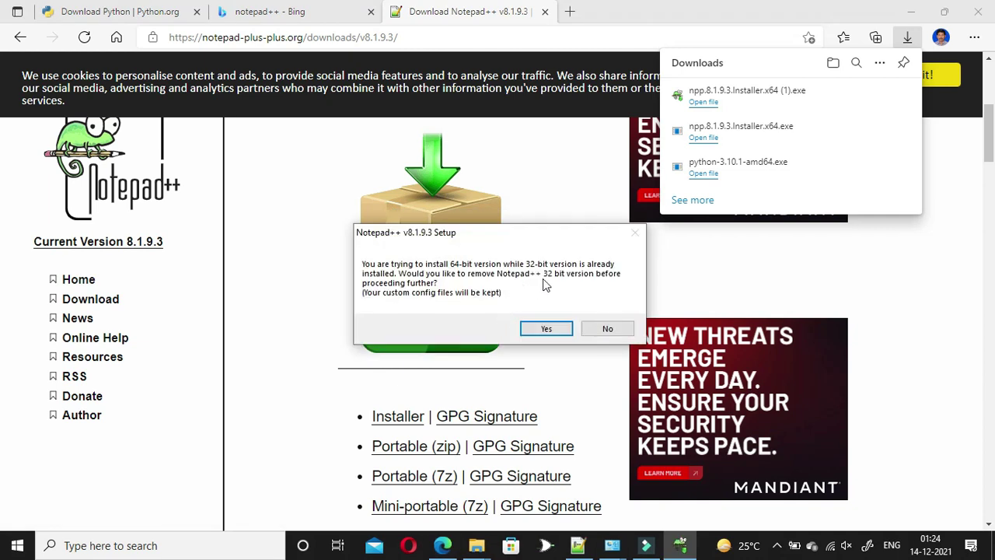
left_click(544, 329)
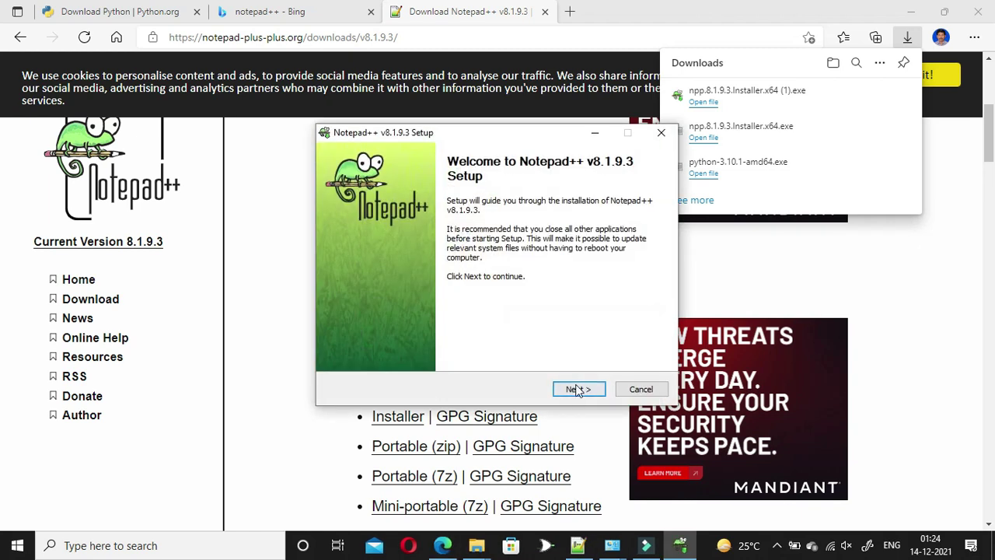
- Install Notepad++ v8.1.9.3 in C:\Program Files\Notepad++ with the preselected components, accepting the license, and finish setup with Notepad++ launched
left_click(577, 391)
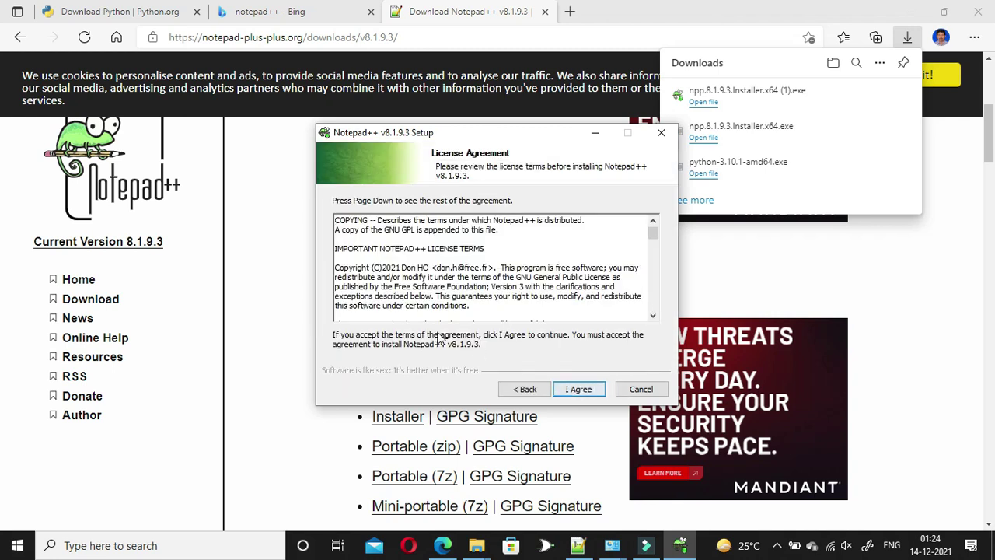
left_click(577, 389)
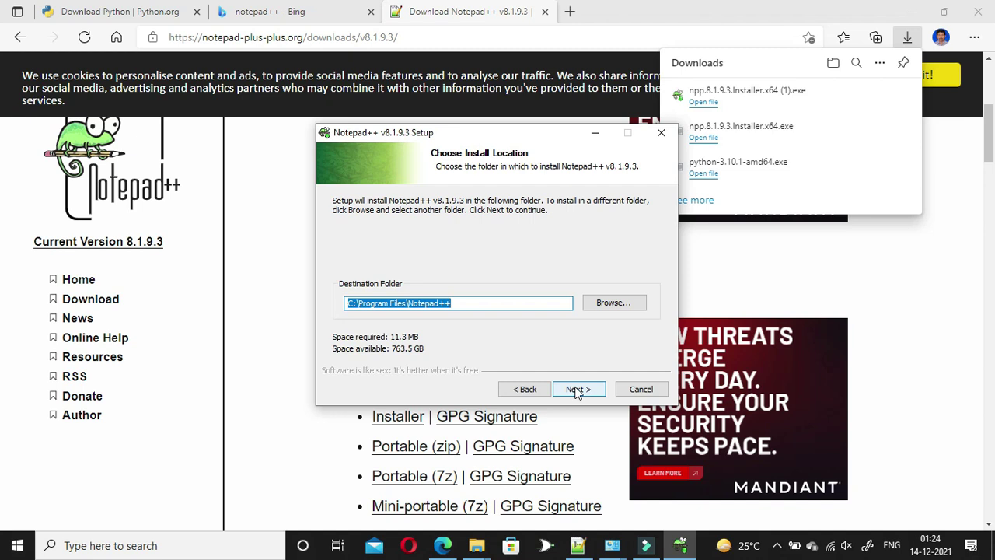
left_click(577, 390)
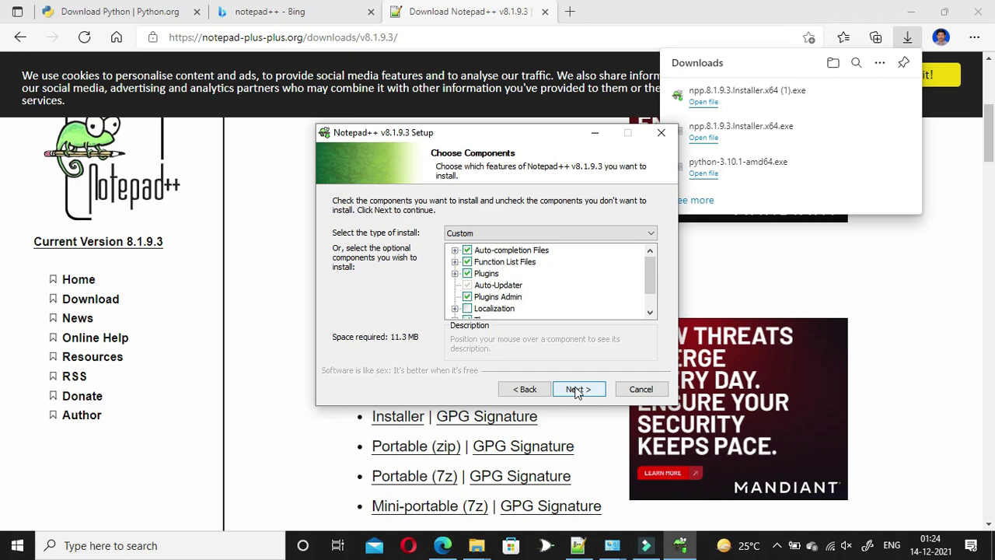
left_click(578, 390)
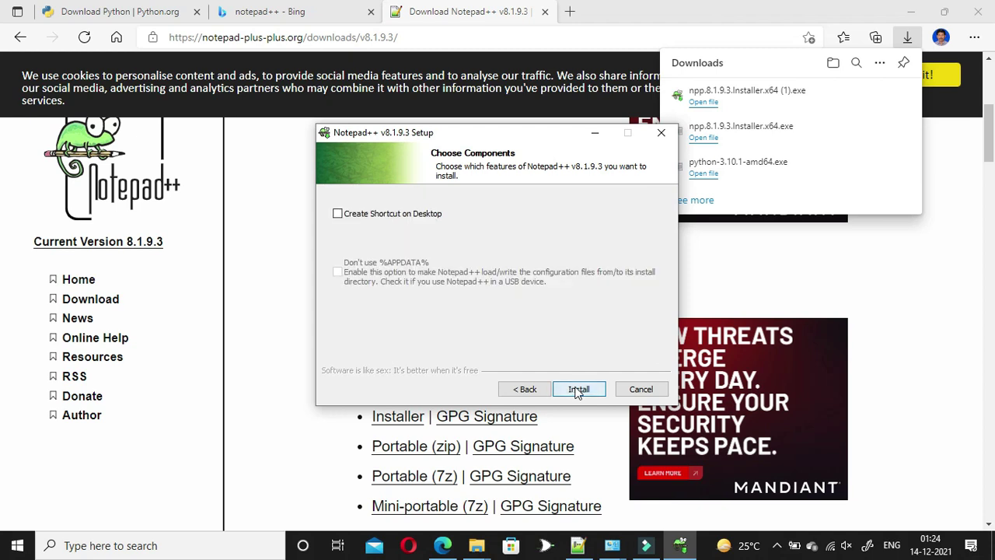
left_click(408, 212)
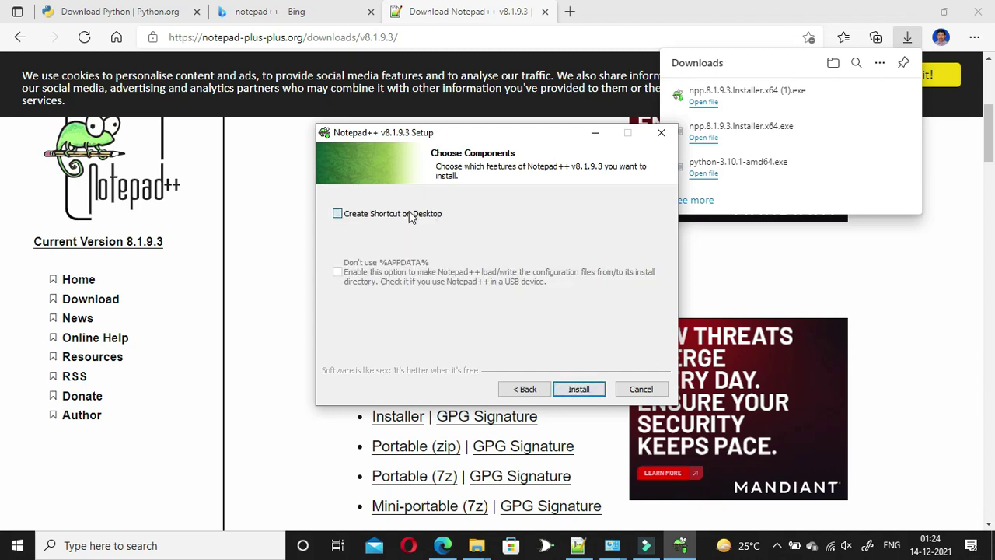
left_click(579, 390)
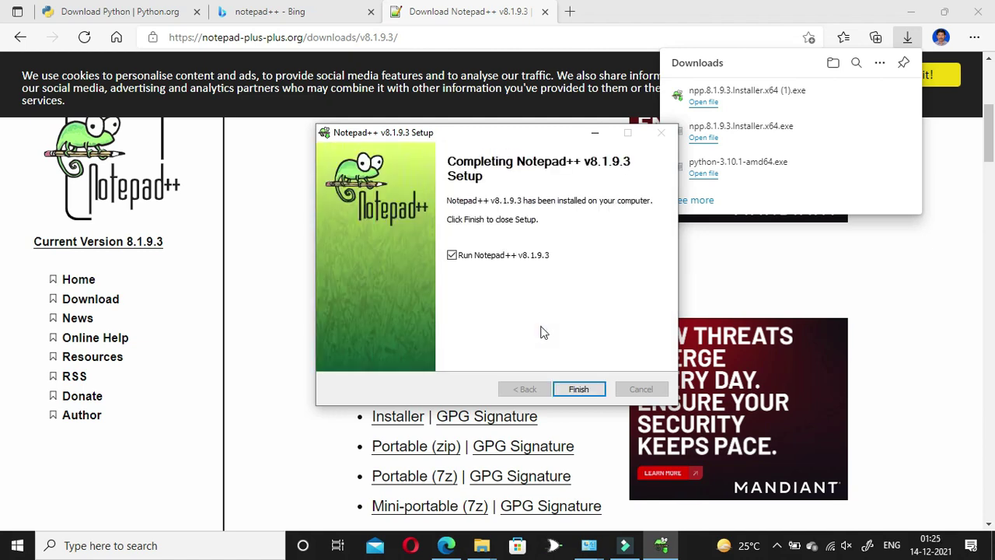
left_click(573, 393)
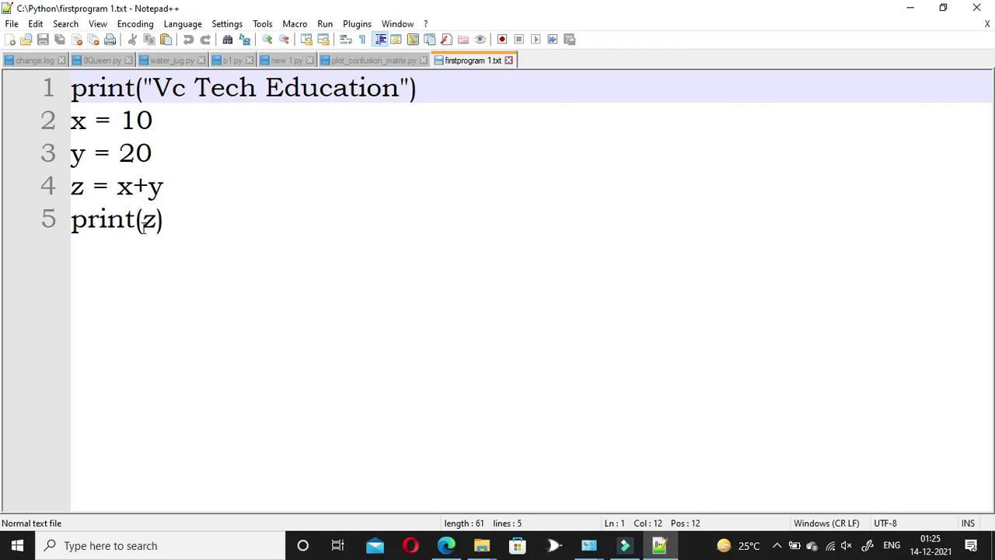
- Execute firstprogram 1.txt with the saved RUN PYTHON command, check its console output, then close the console and minimize Notepad++
left_click(322, 32)
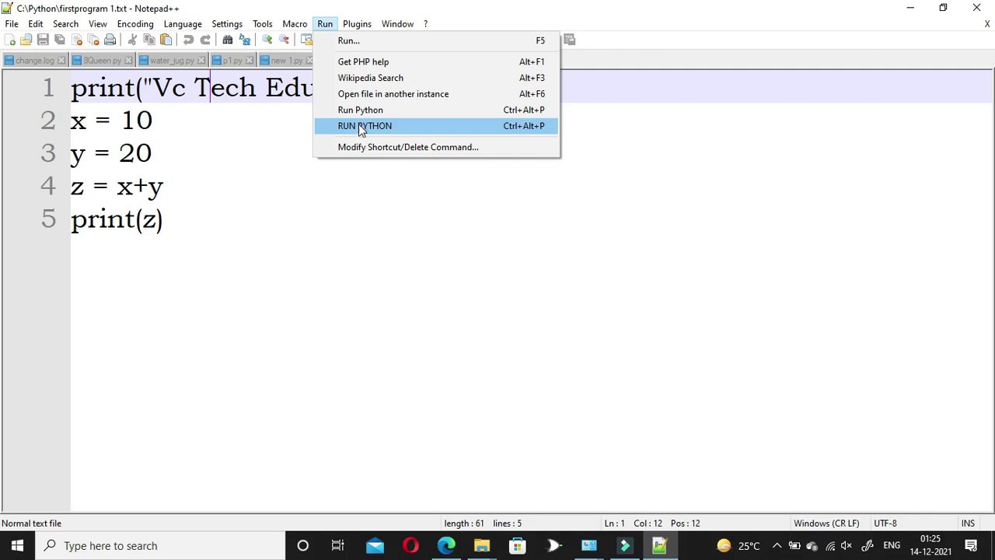
left_click(413, 126)
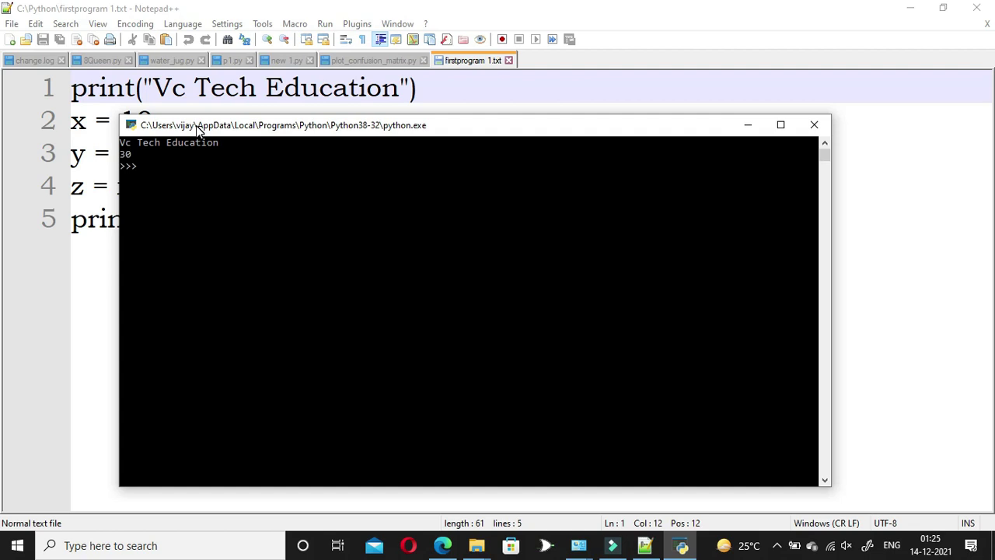
left_click_drag(473, 130, 617, 191)
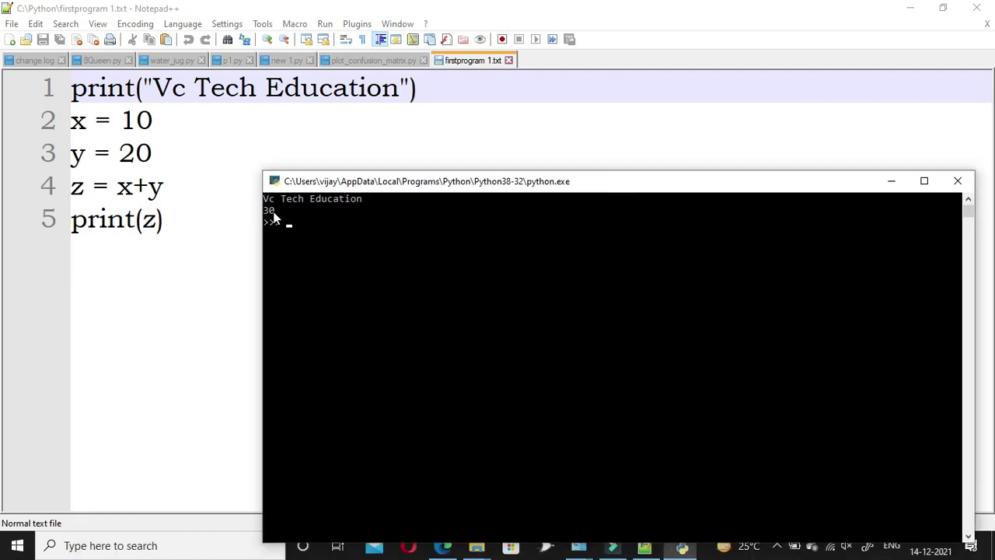
left_click(958, 181)
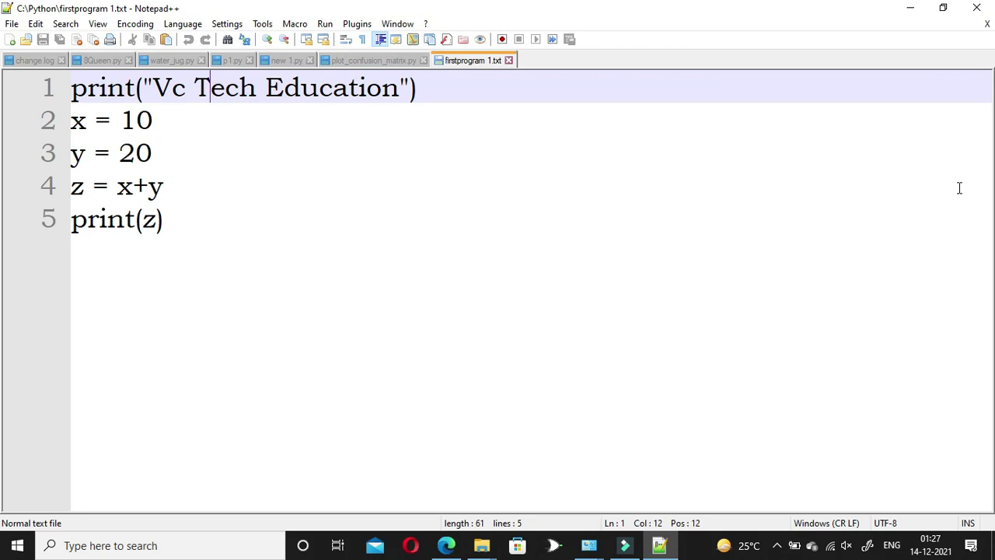
left_click(911, 9)
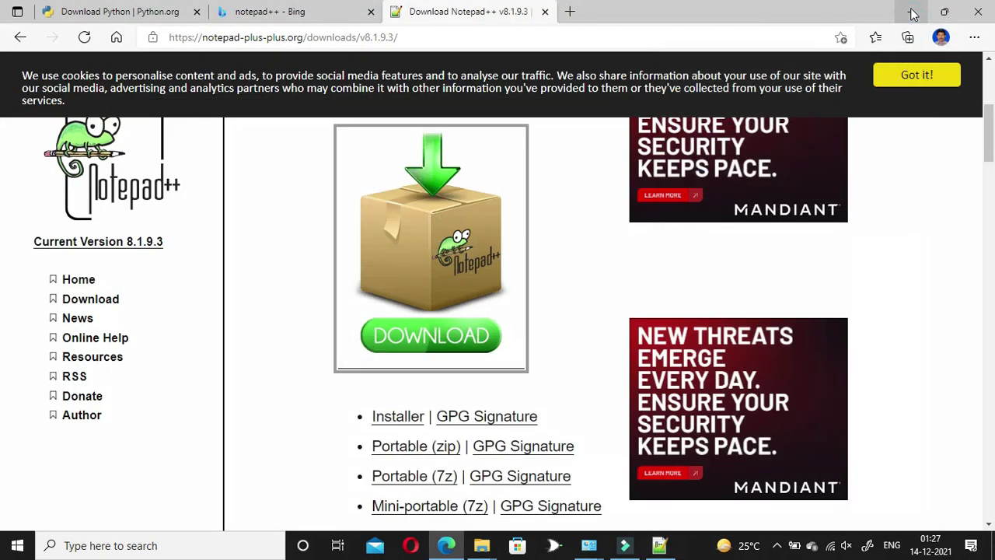
- Search for "pycharm download for windows 10" in a new browser tab and open the JetBrains PyCharm download page
left_click(570, 11)
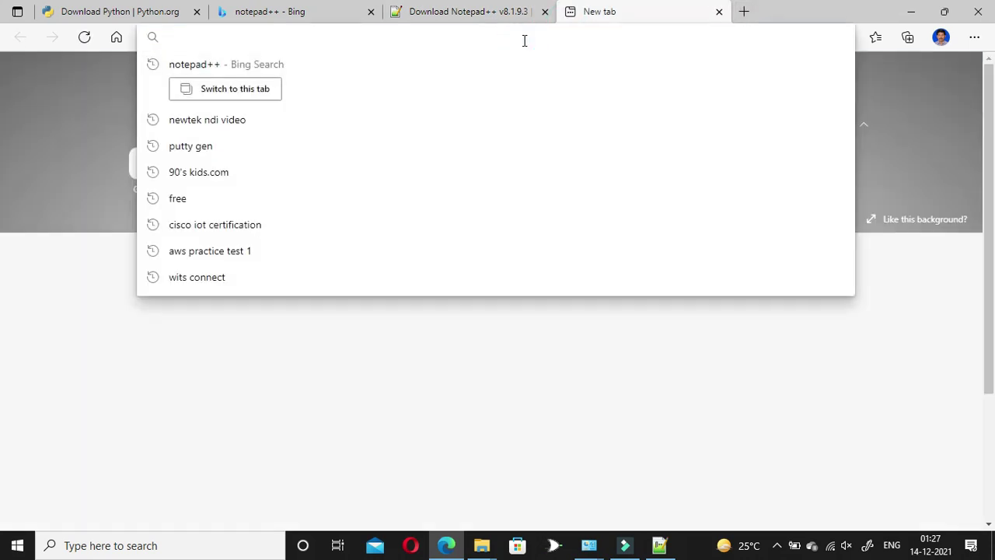
type("py")
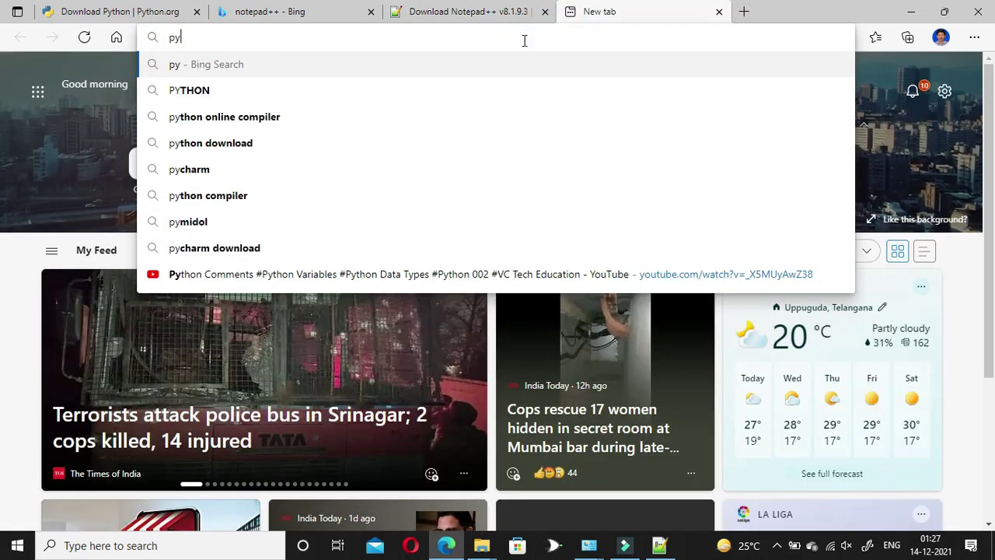
type("cha")
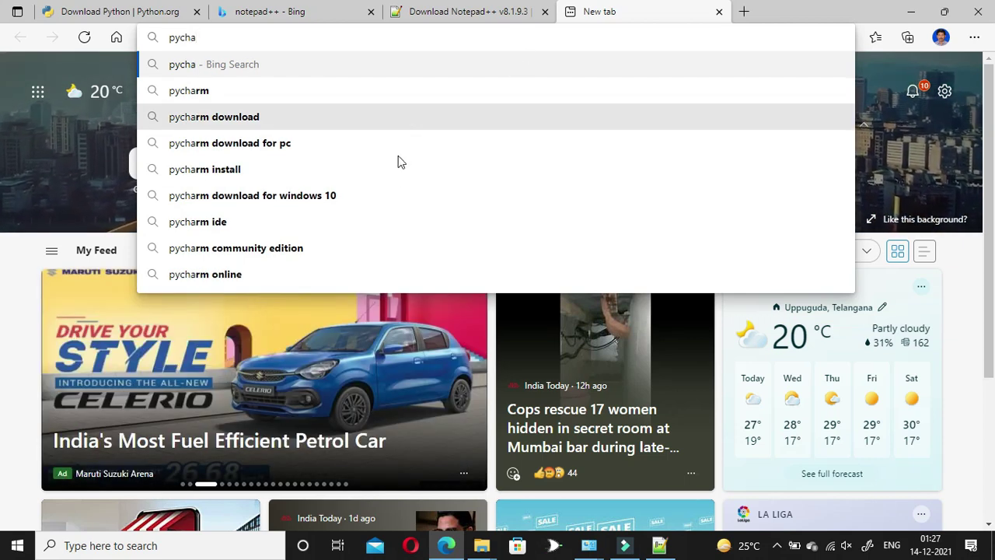
left_click(379, 196)
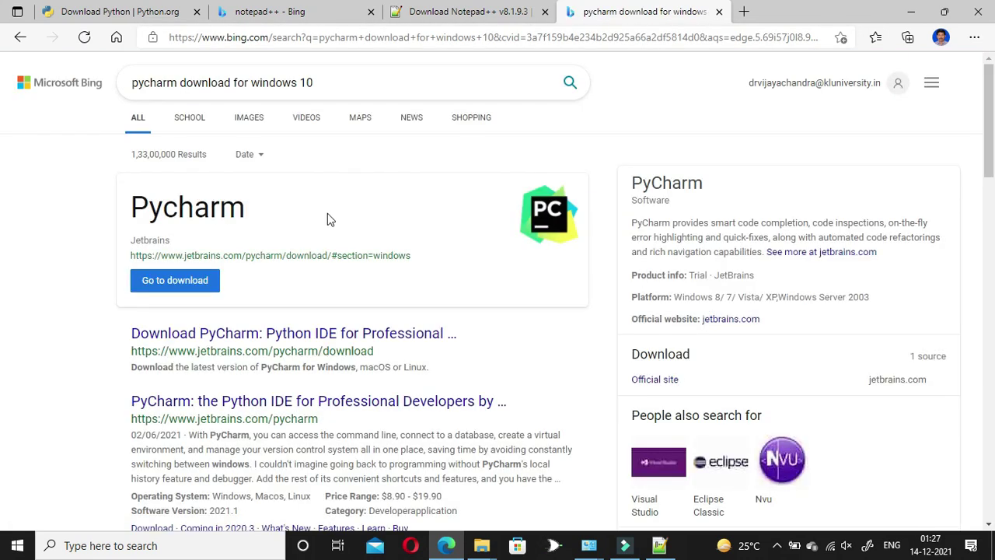
left_click(359, 332)
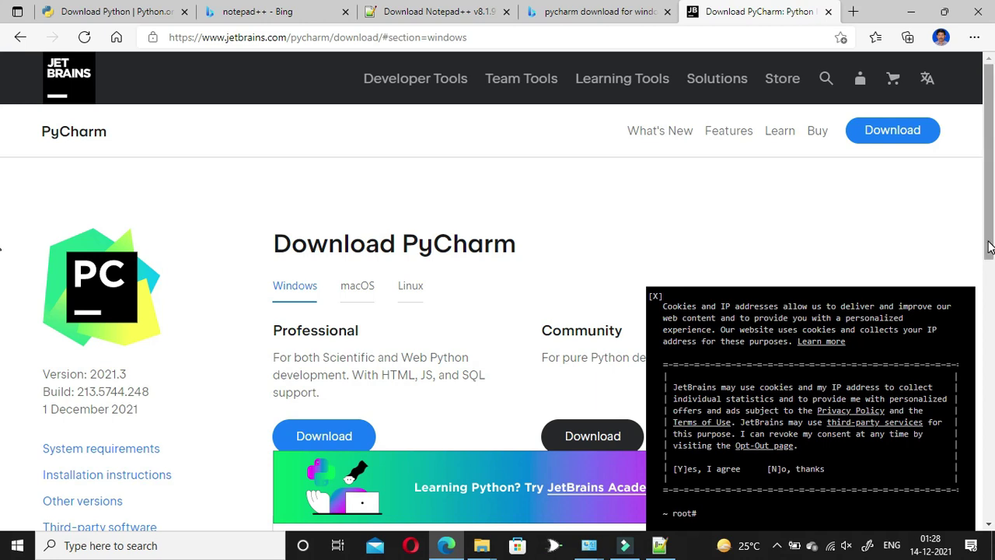
- Dismiss the cookie notice and download the free PyCharm Community edition for Windows
right_click(986, 222)
left_click(661, 248)
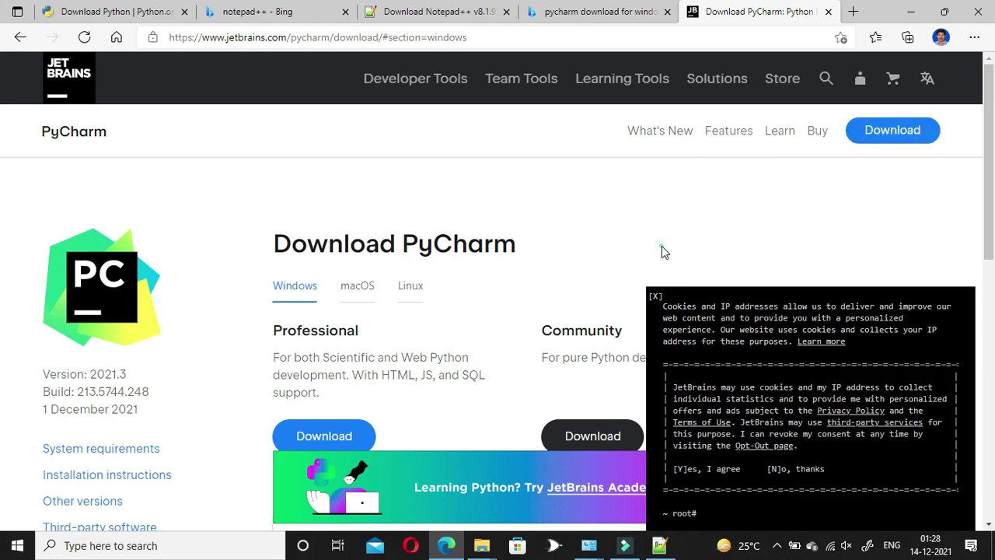
left_click(655, 297)
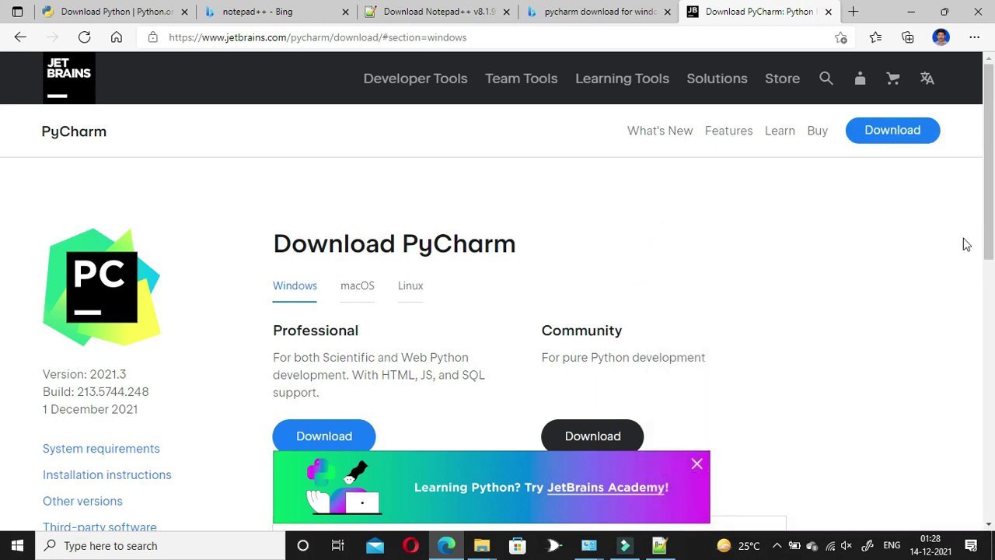
left_click_drag(986, 233, 985, 288)
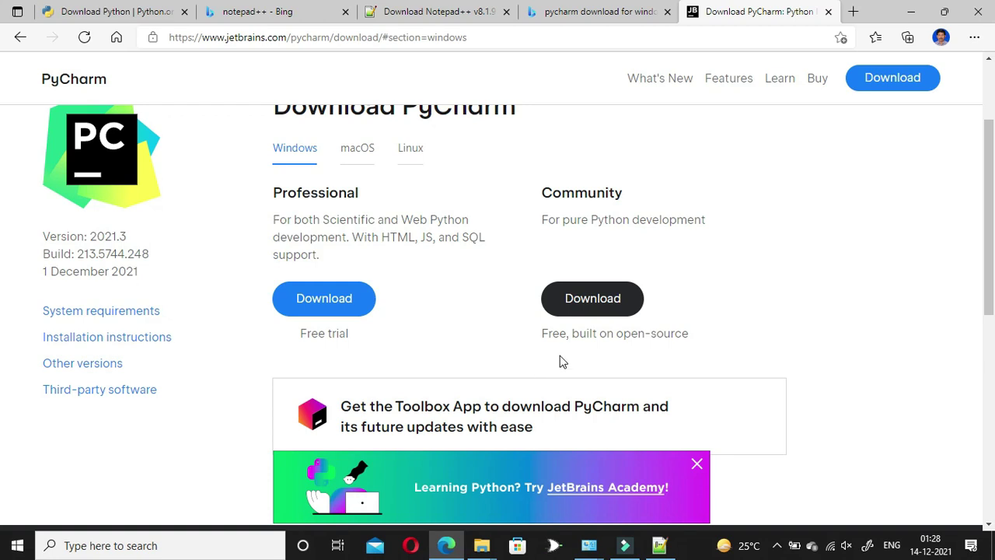
left_click(611, 309)
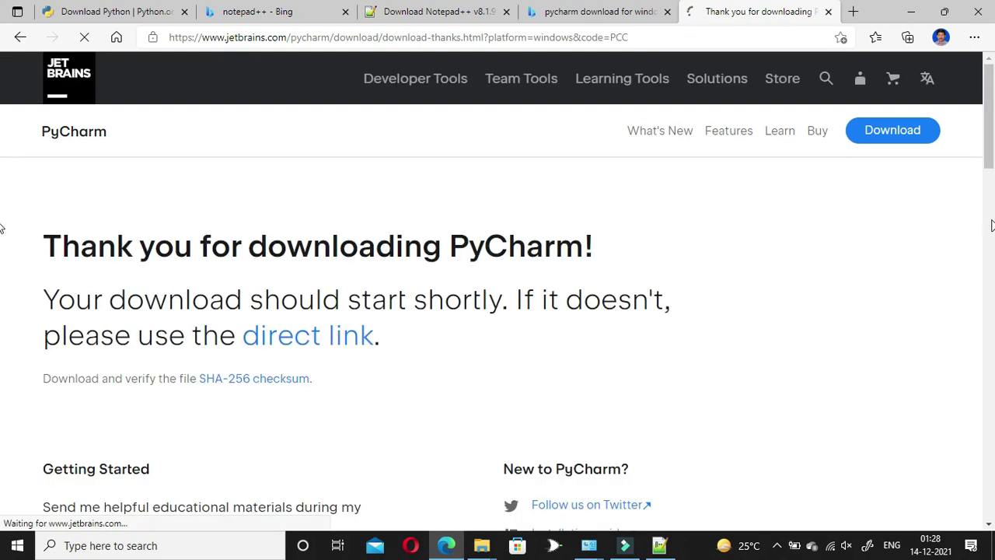
- Look over the download page and cancel the duplicate pycharm-community-2021.3 (1).exe download
scroll(991, 225, "down", 3)
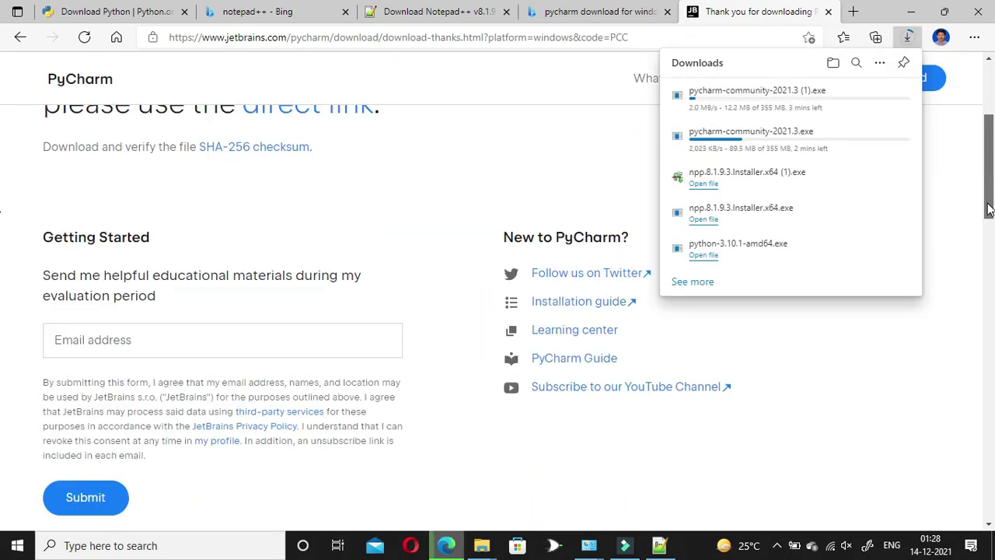
left_click_drag(989, 208, 990, 247)
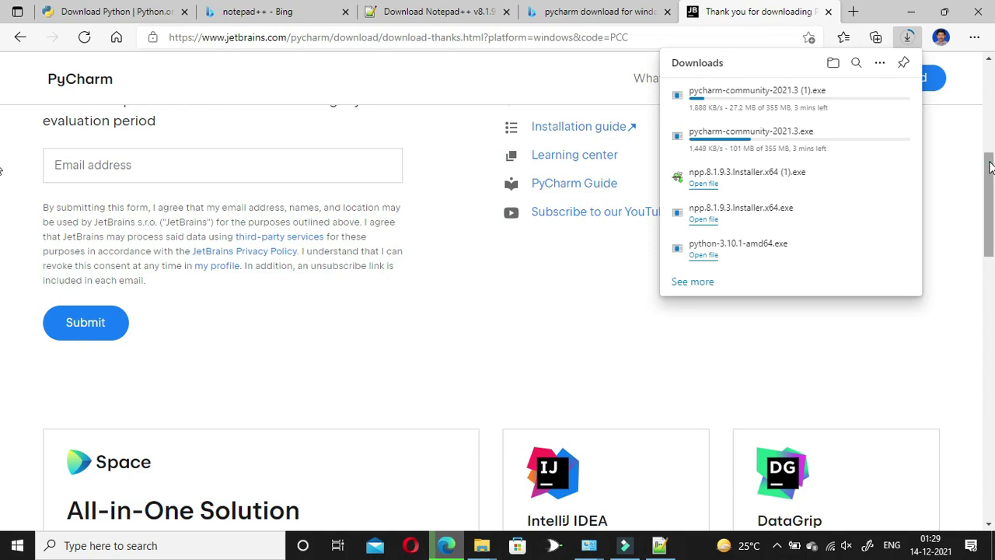
mouse_move(989, 162)
left_mouse_down()
mouse_move(989, 179)
mouse_move(989, 153)
left_mouse_up()
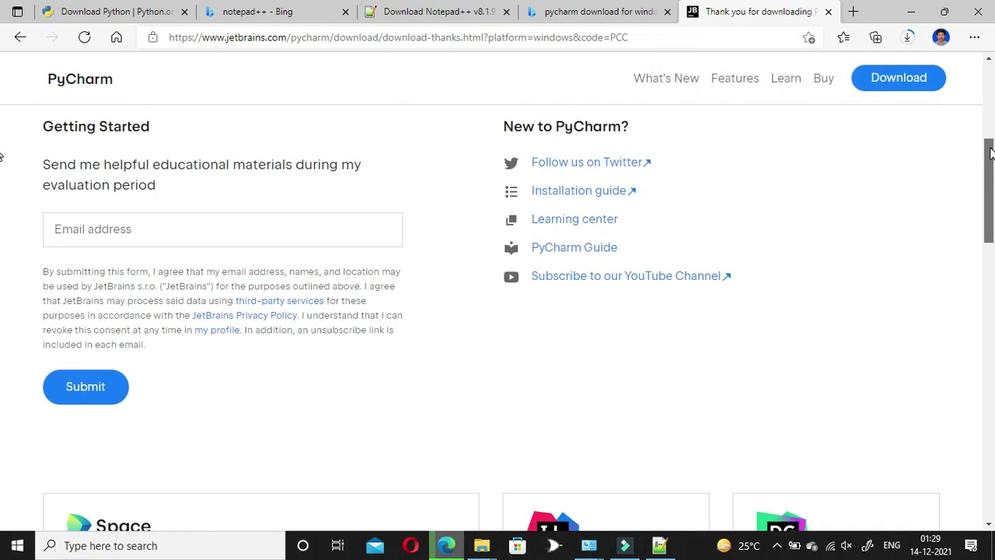
left_click(909, 41)
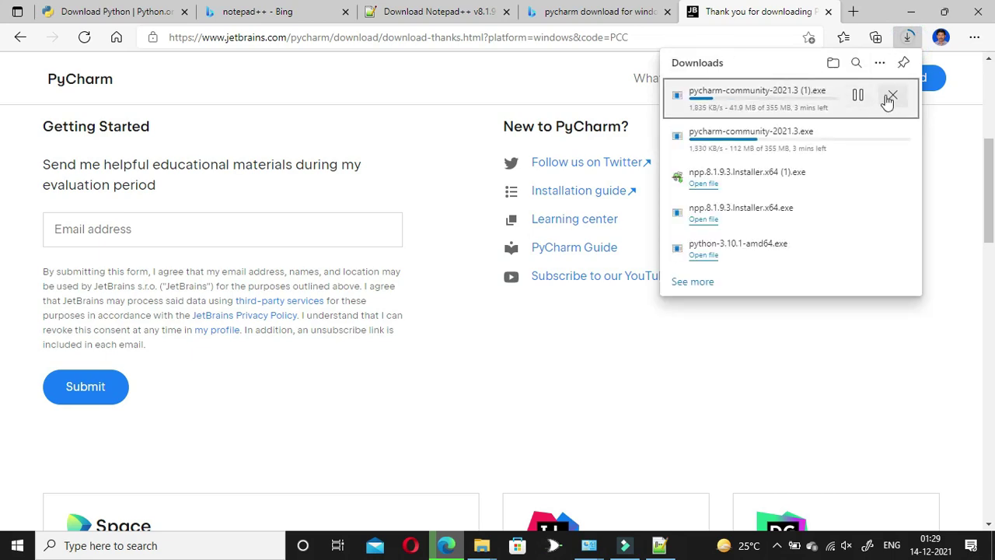
left_click(893, 95)
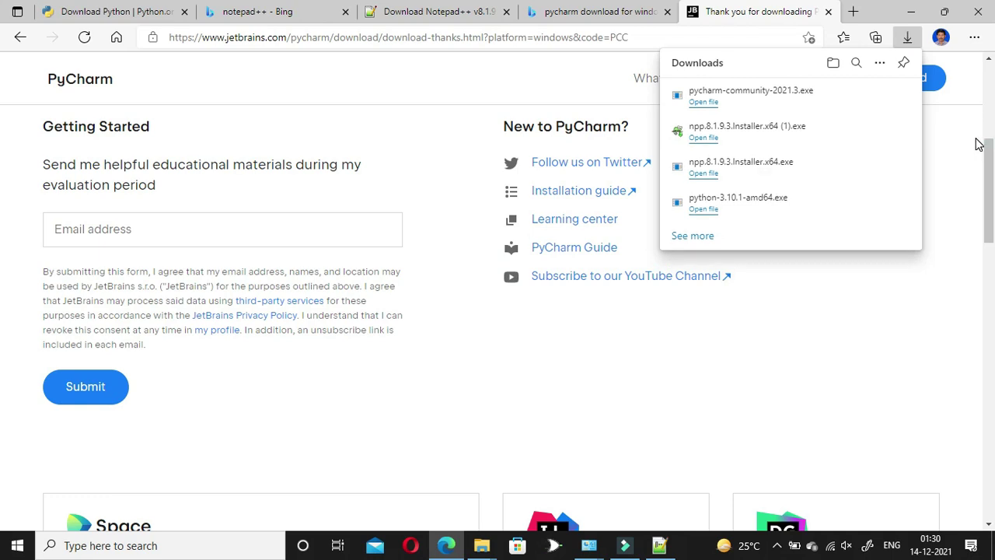
- Launch the downloaded pycharm-community-2021.3.exe installer and accept the default destination folder
left_click(703, 102)
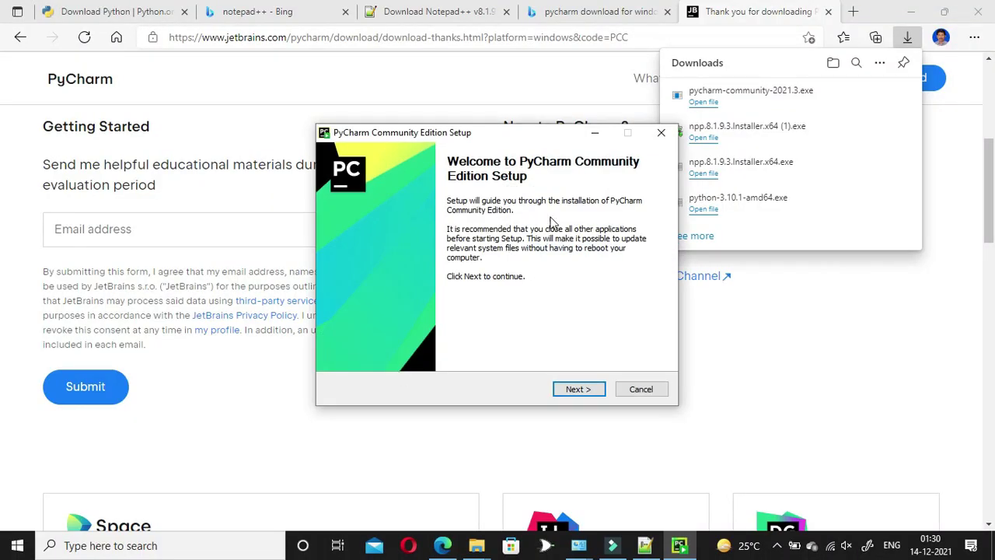
left_click(575, 390)
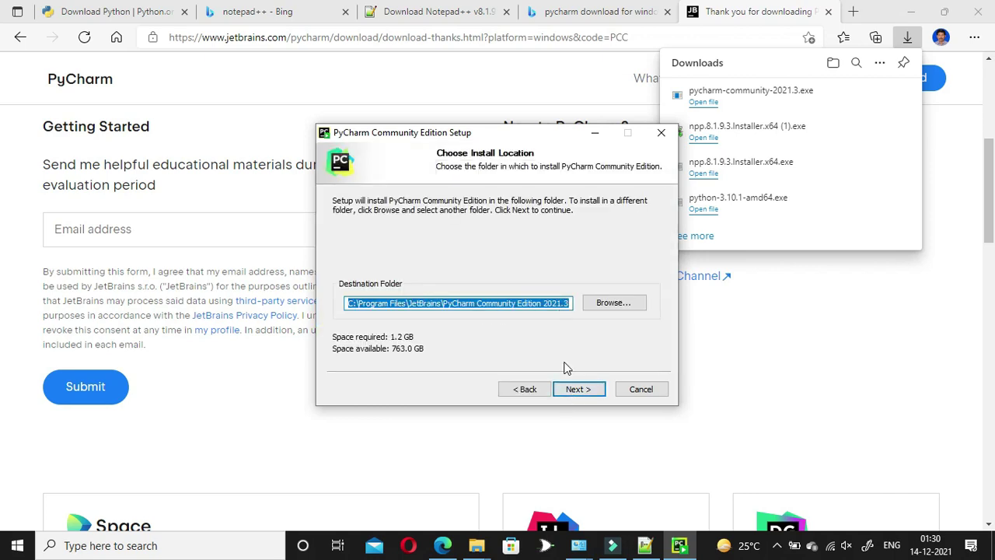
left_click(576, 391)
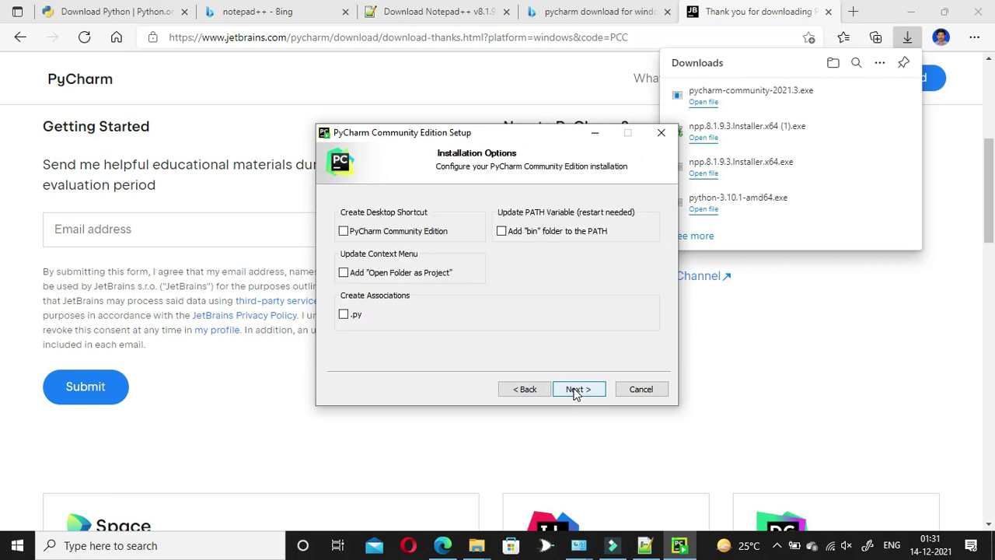
- Enable the bin folder PATH entry, "Open Folder as Project" context menu, PyCharm desktop shortcut and .py association in the installation options
left_click(503, 233)
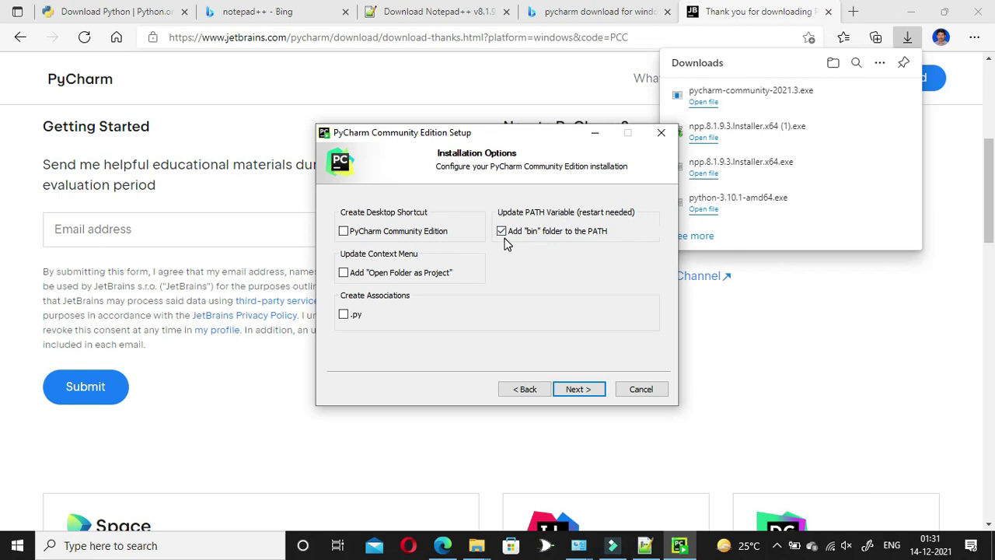
left_click(344, 275)
left_click(345, 232)
left_click(344, 317)
- Install PyCharm with the JetBrains Start Menu folder and finish the setup with the manual reboot option
left_click(573, 390)
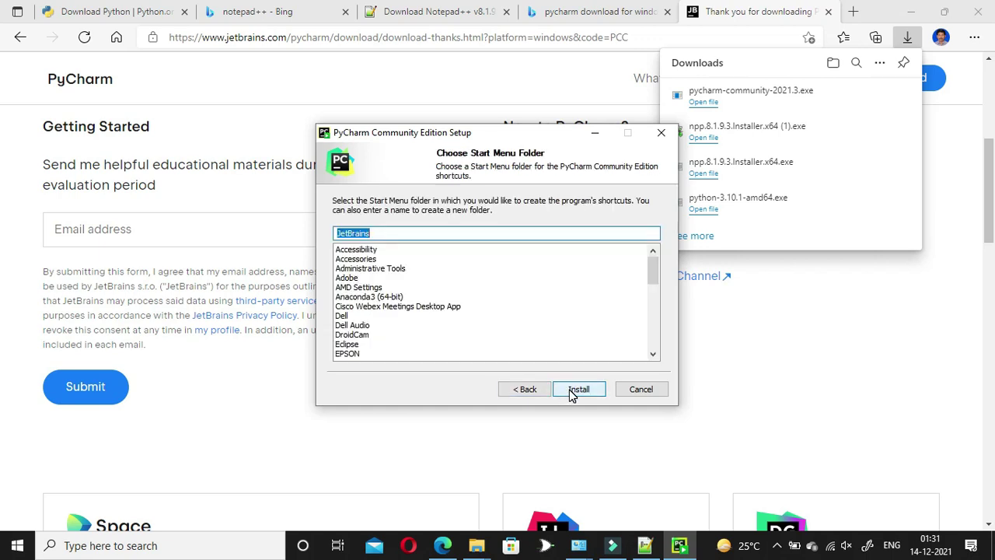
left_click(572, 391)
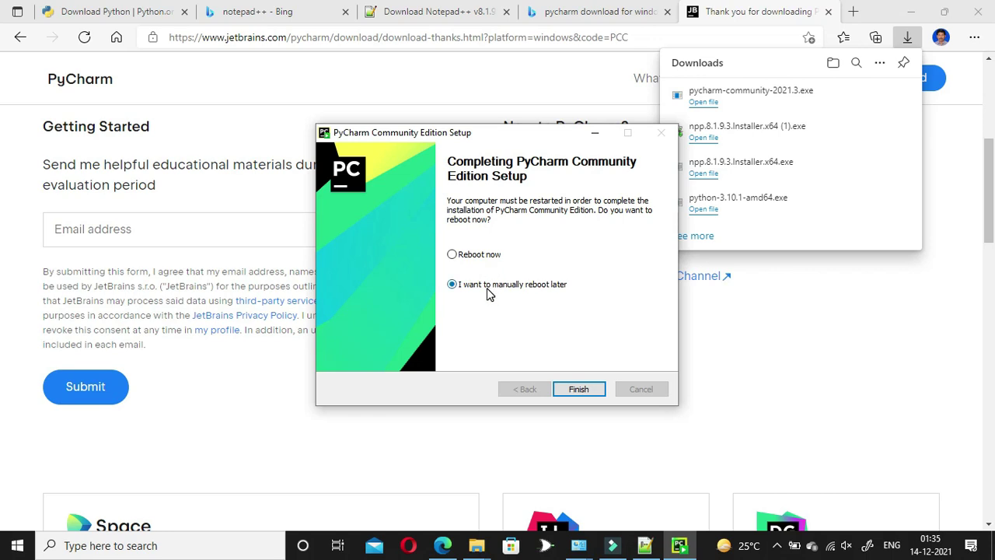
left_click(573, 389)
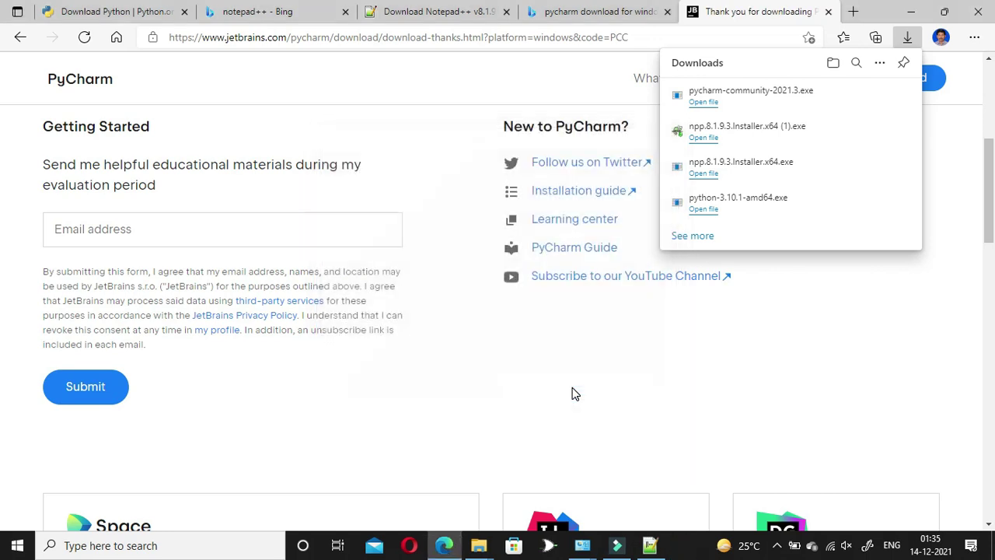
- Minimize the open windows, start PyCharm Community Edition from the desktop and accept its user agreement
left_click(911, 14)
left_click(911, 14)
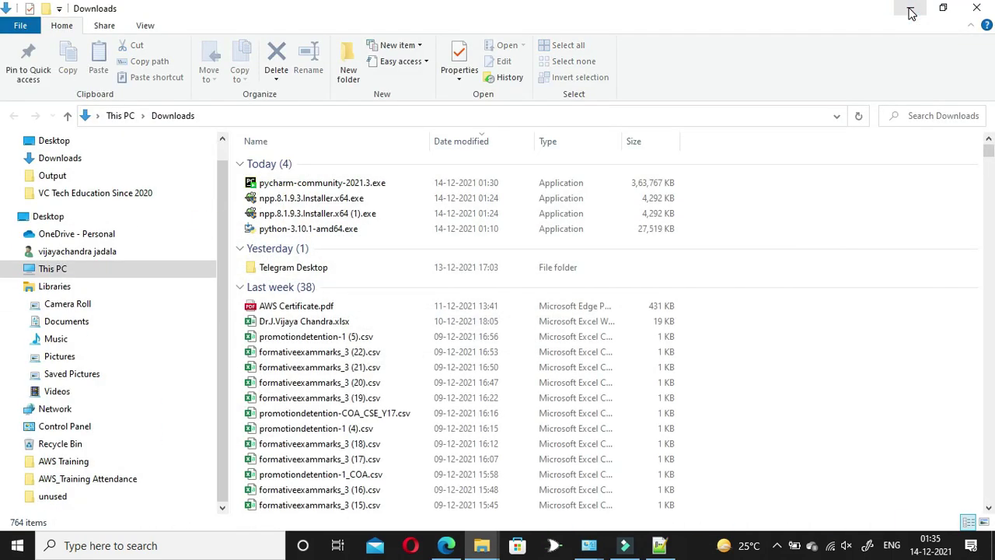
left_click(911, 14)
left_click(911, 14)
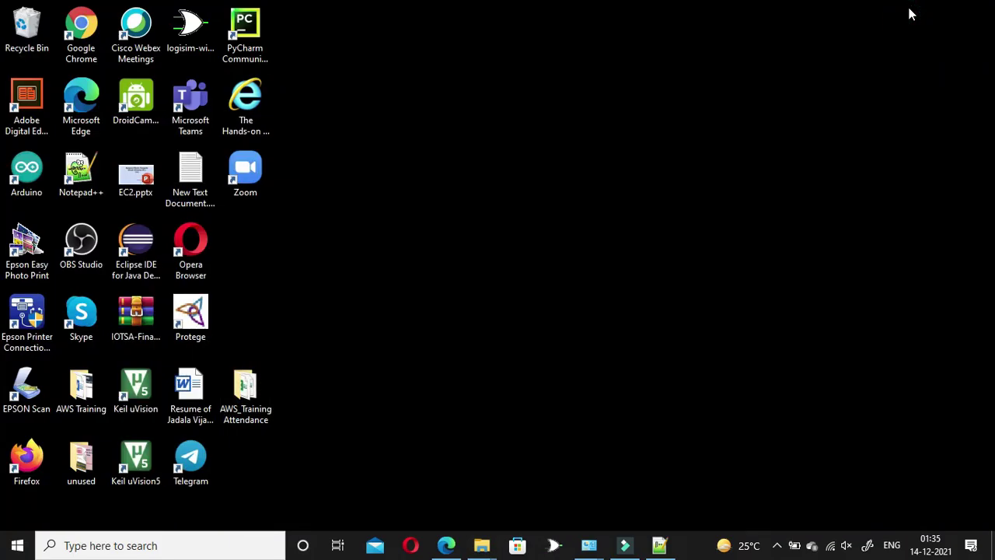
double_click(252, 28)
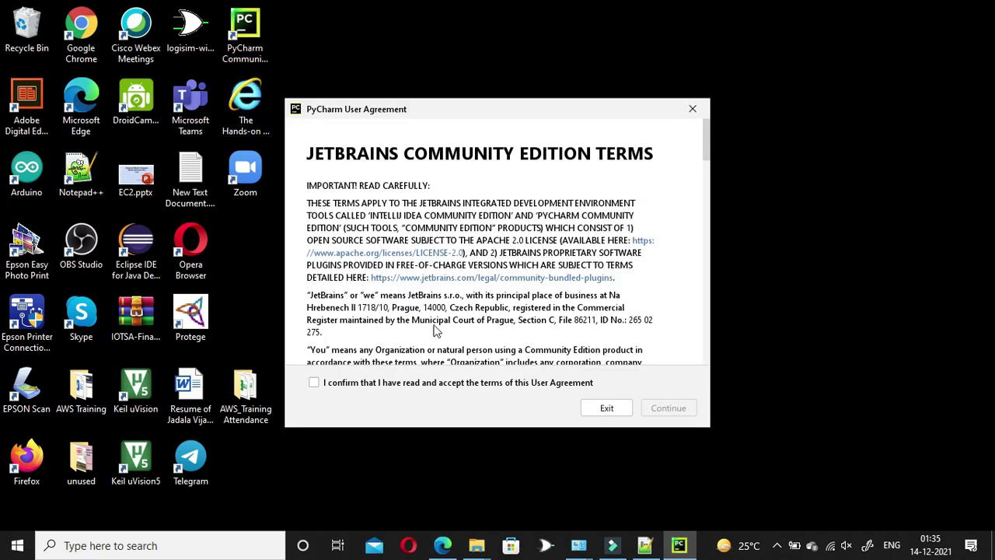
left_click(315, 384)
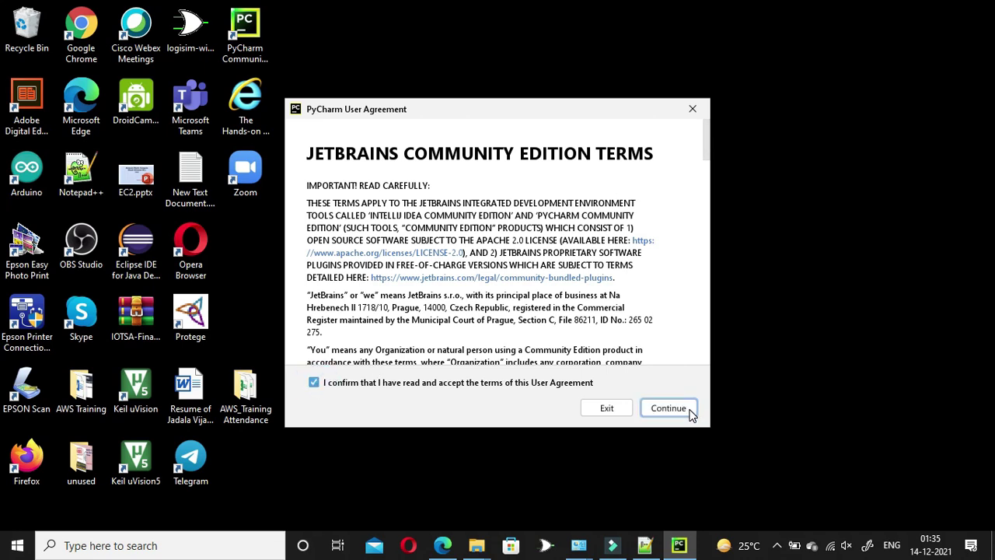
left_click(669, 408)
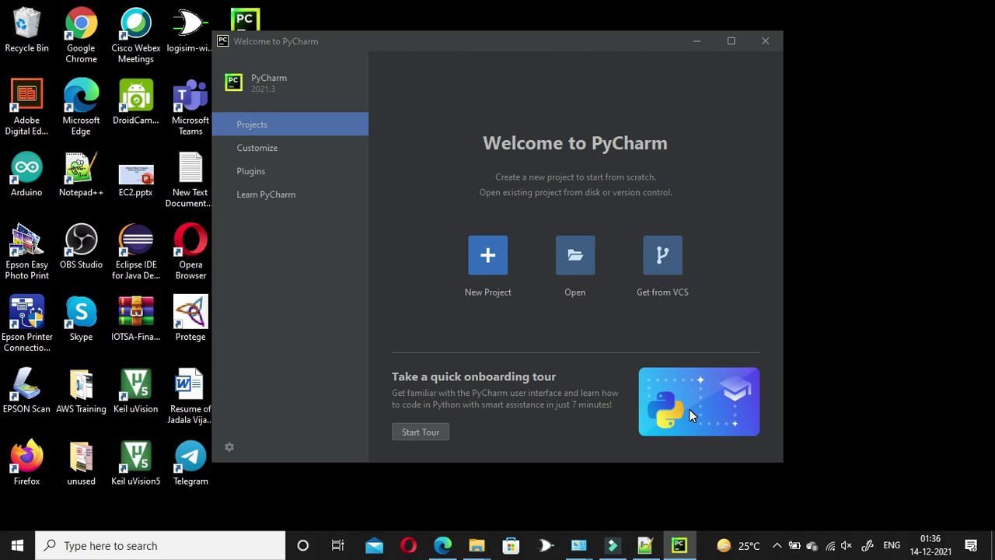
- Create a new project named pythonProject with a new Virtualenv environment and a main.py welcome script, and dismiss the Tip of the Day
left_click(488, 256)
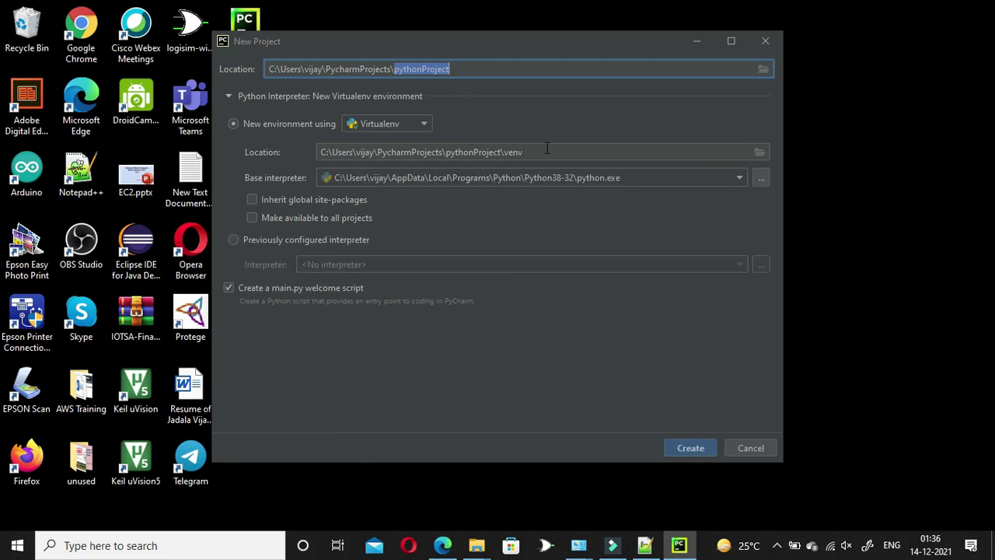
left_click(693, 448)
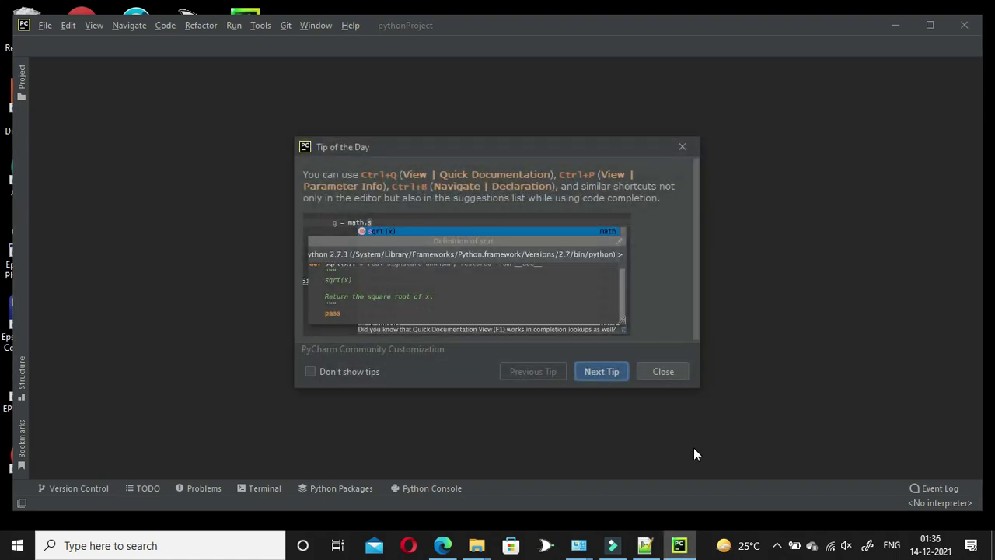
left_click(657, 371)
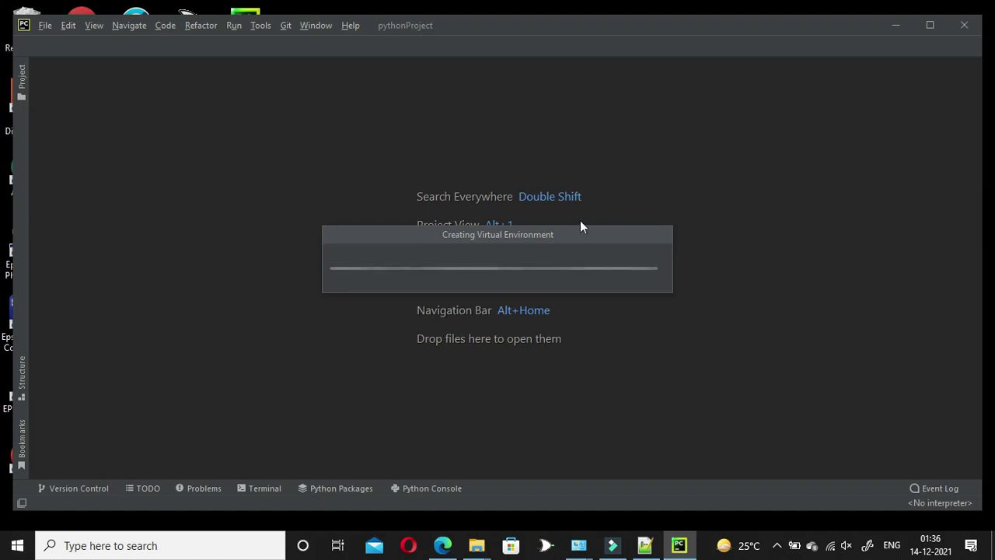
left_click(560, 237)
left_click_drag(558, 245, 502, 382)
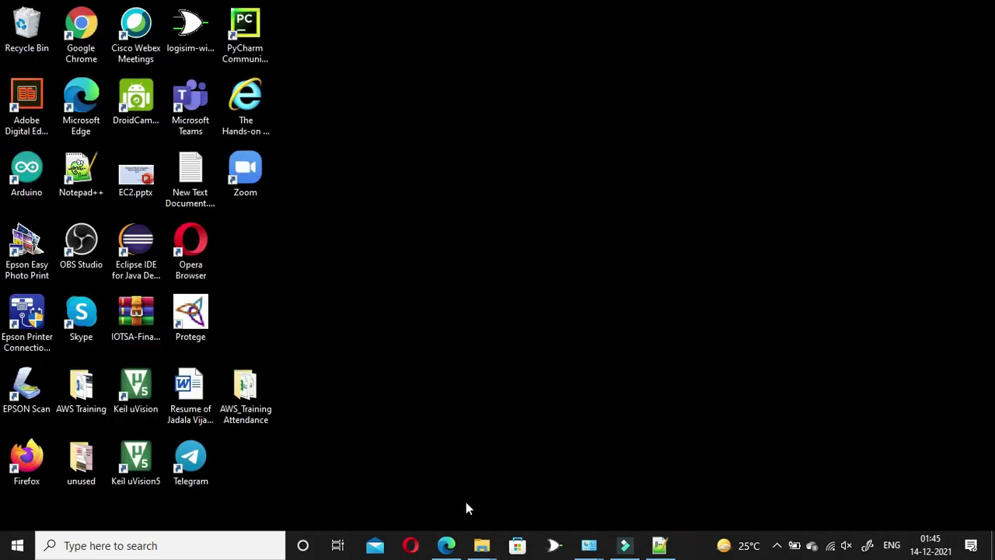
- Return to Edge and review the Python download page, the Notepad++ search results and the PyCharm download page
left_click(446, 545)
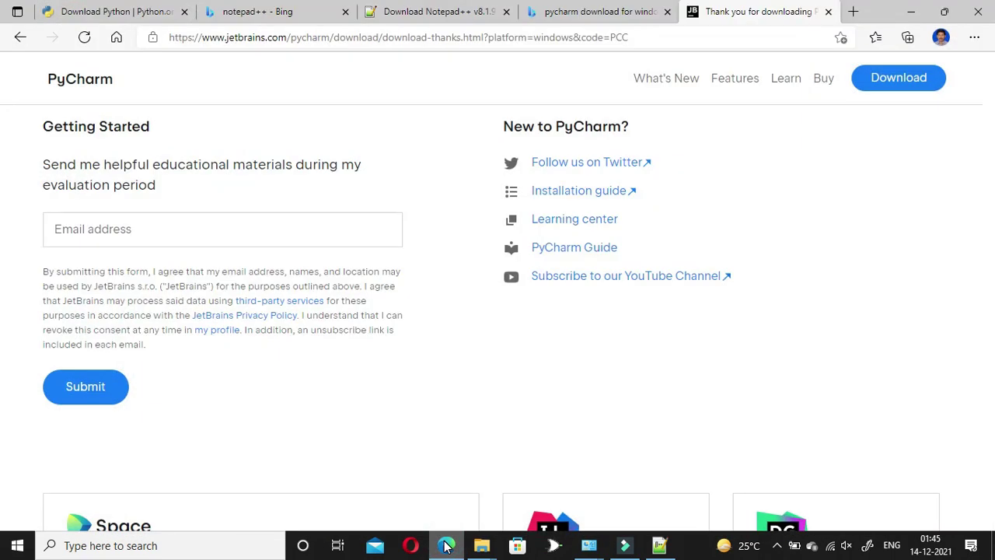
left_click(163, 17)
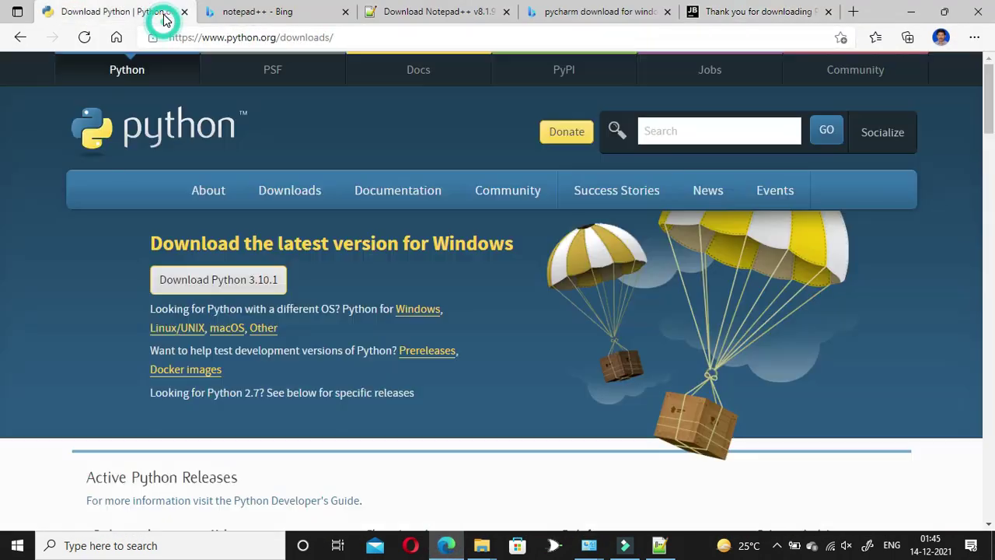
left_click(225, 21)
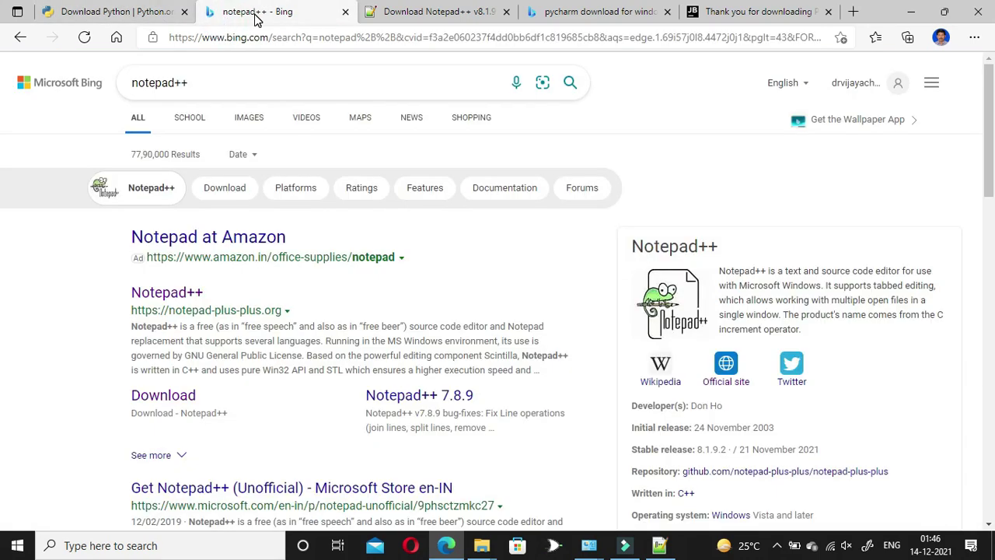
left_click(719, 19)
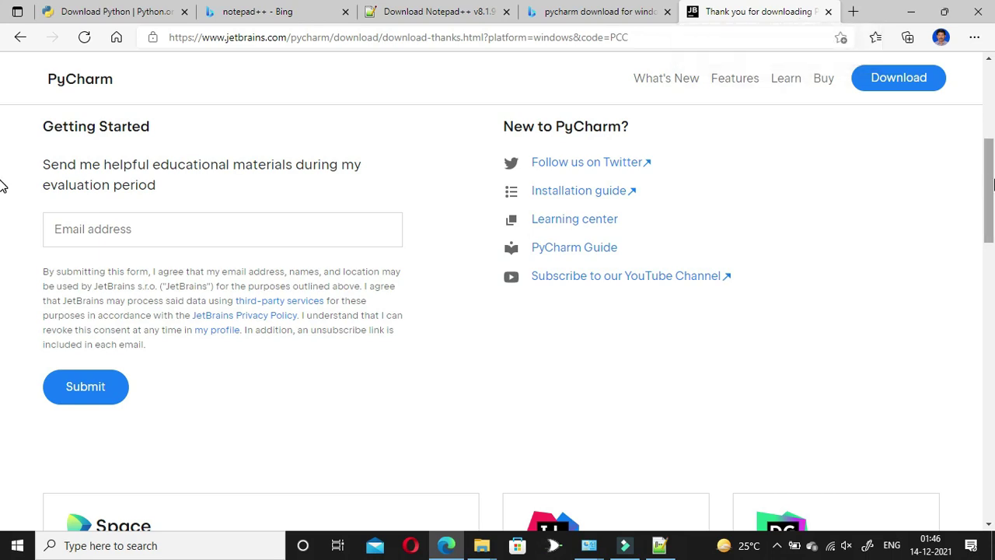
left_click_drag(990, 177, 992, 112)
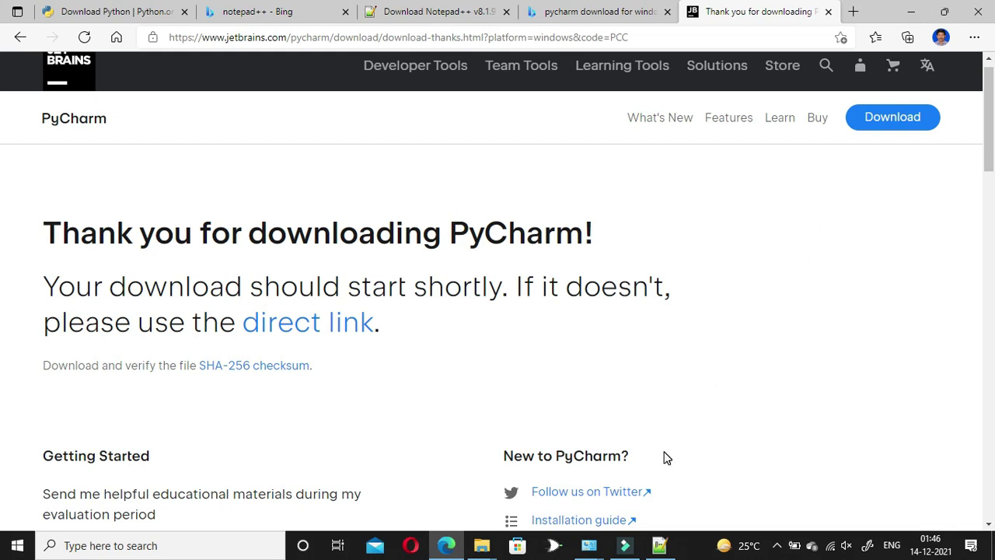
left_click(624, 545)
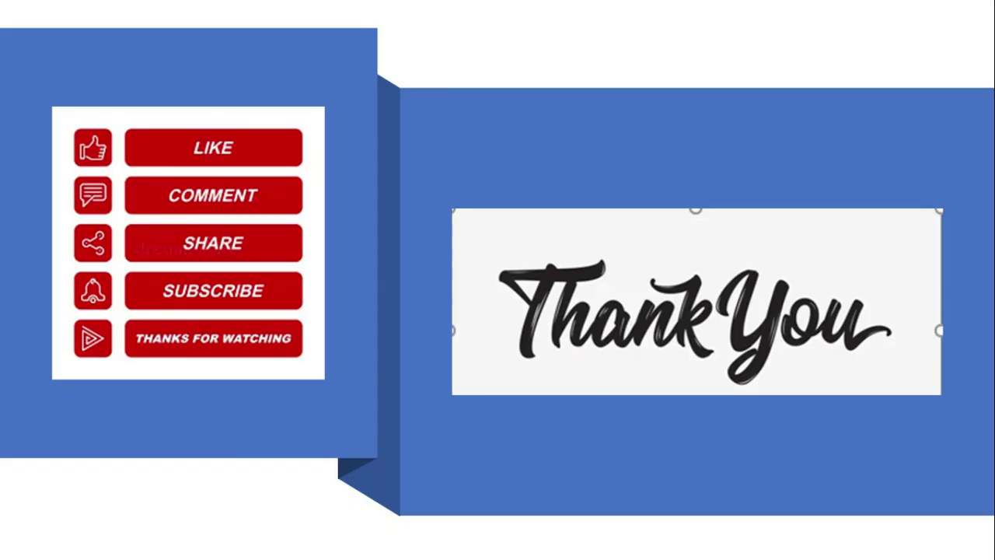